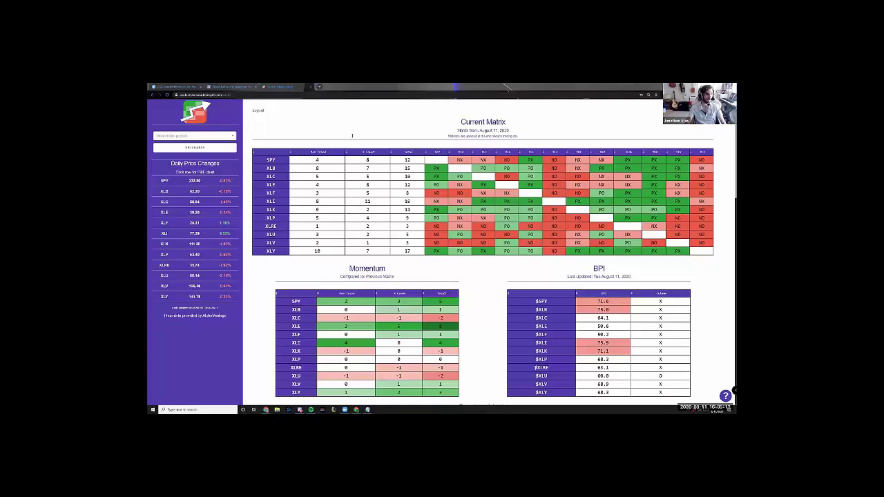
- Mark the BPI table, its Column header and the $XLU row's column value with arrows, and clear the arrows
drag(469, 215, 562, 270)
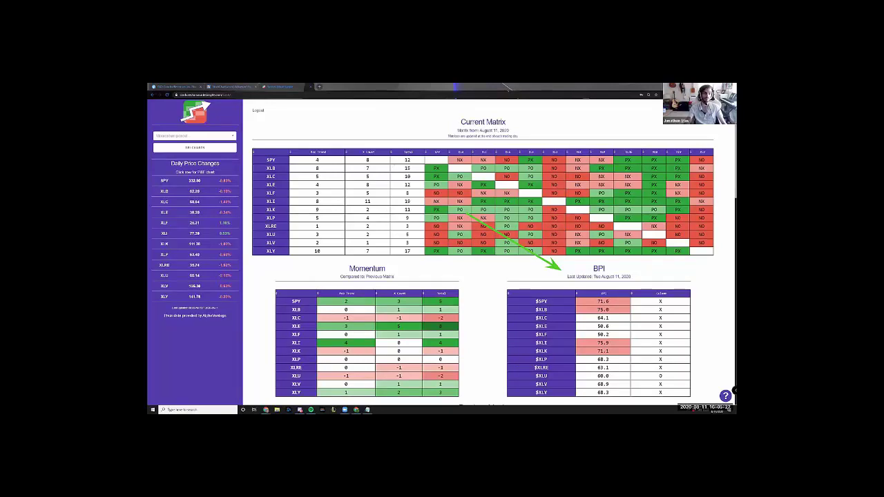
drag(653, 279, 660, 296)
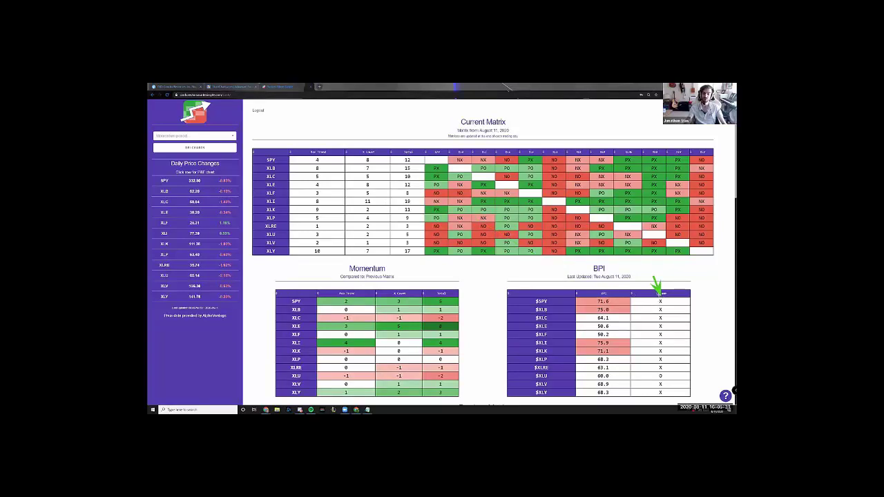
drag(643, 365, 659, 376)
key(Escape)
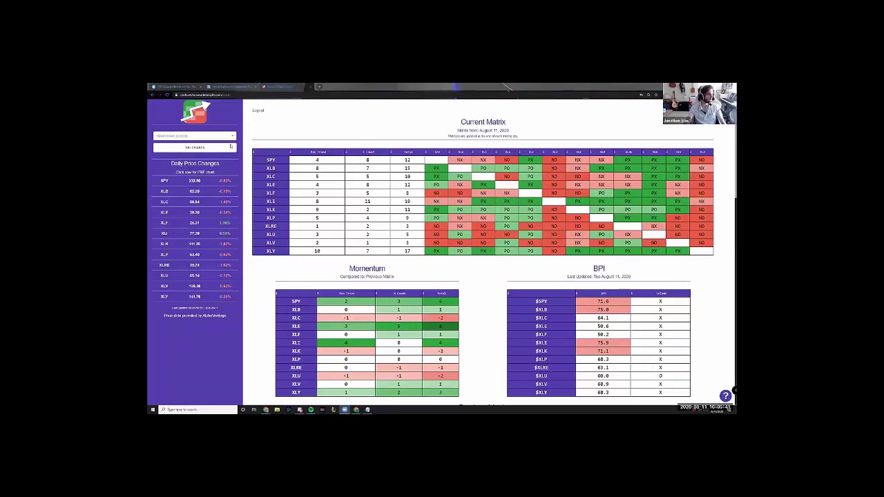
- Switch the sidebar to the sector BPI charts and examine the $XLE point-and-figure chart
drag(295, 135, 206, 148)
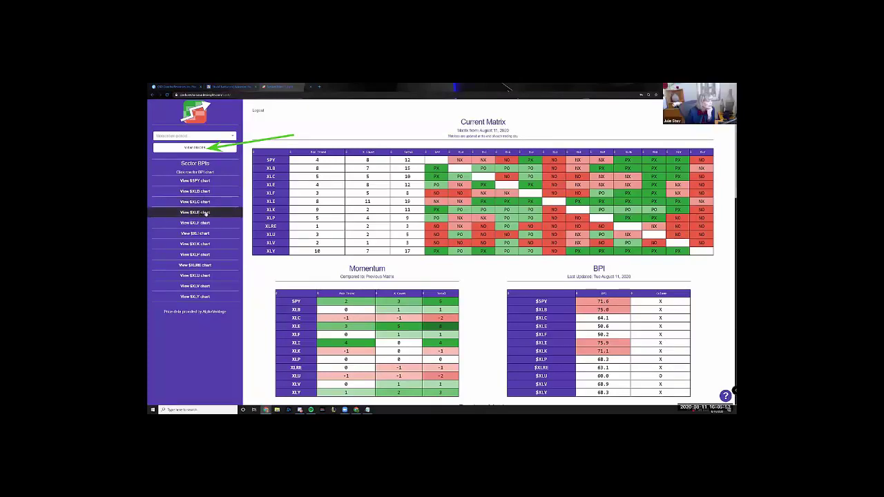
scroll(327, 213, down, 2)
scroll(327, 213, down, 12)
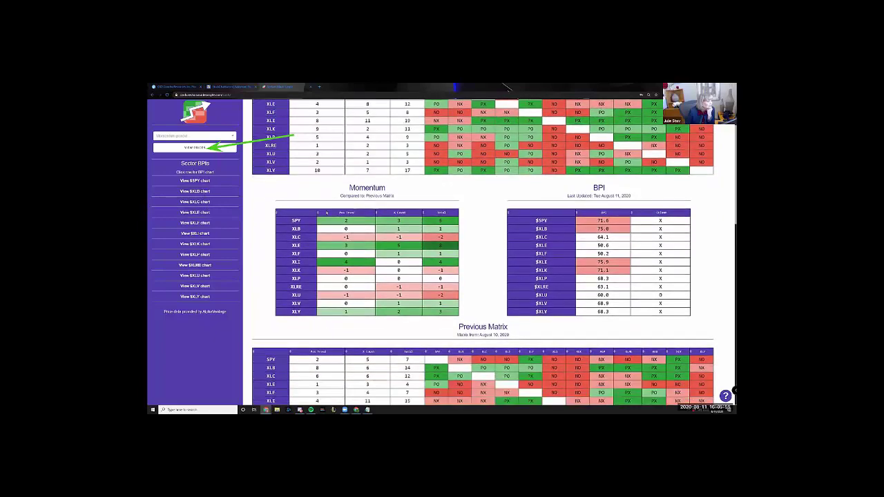
scroll(327, 213, down, 1)
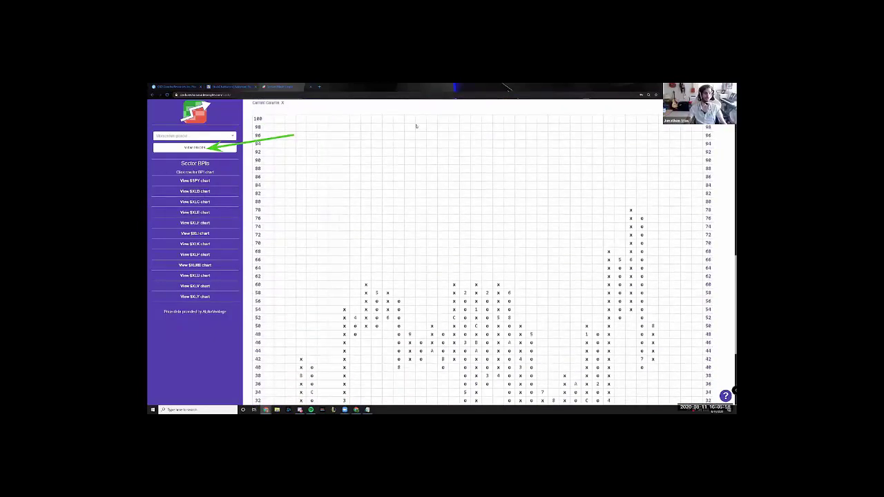
scroll(493, 153, up, 2)
scroll(493, 153, up, 12)
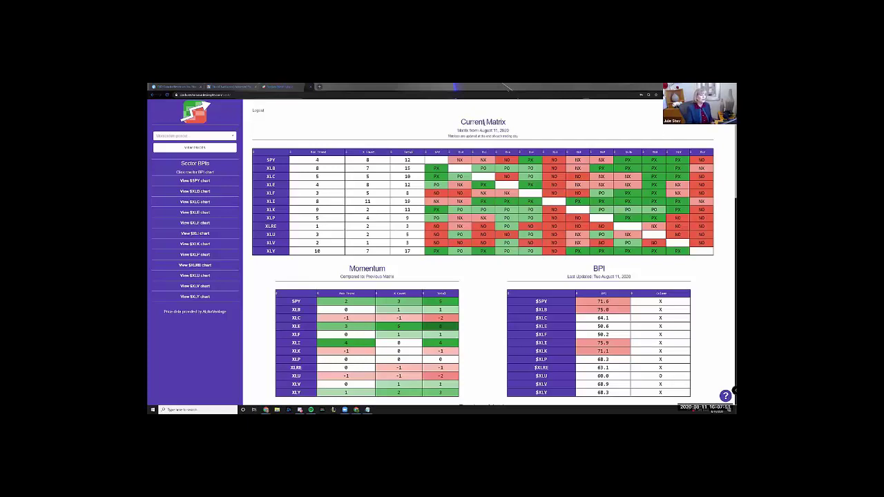
- Check which comparison periods are offered for the momentum calculation
click(230, 136)
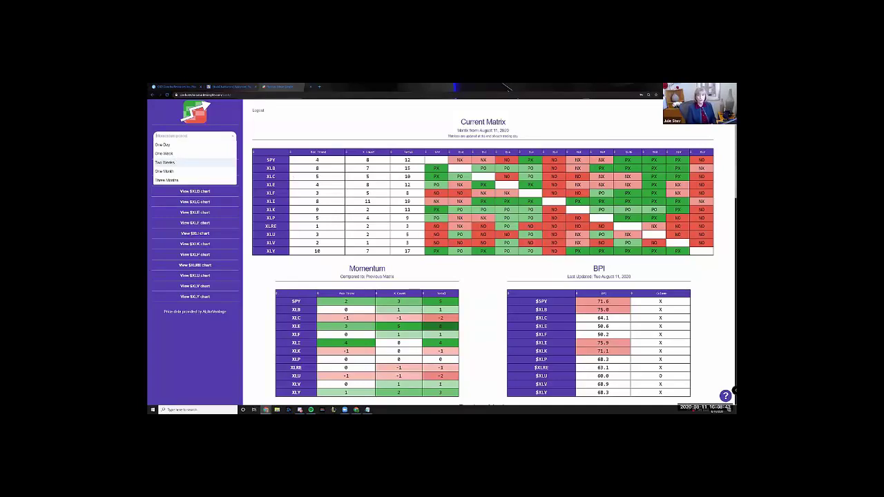
key(Escape)
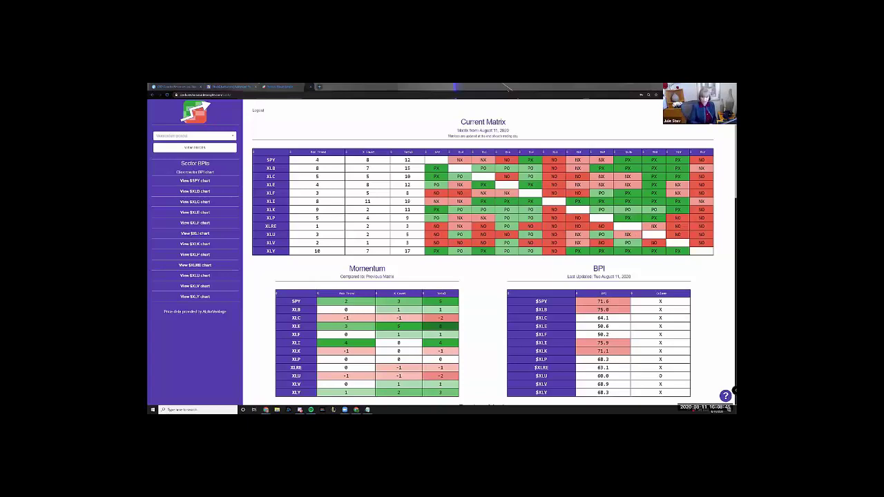
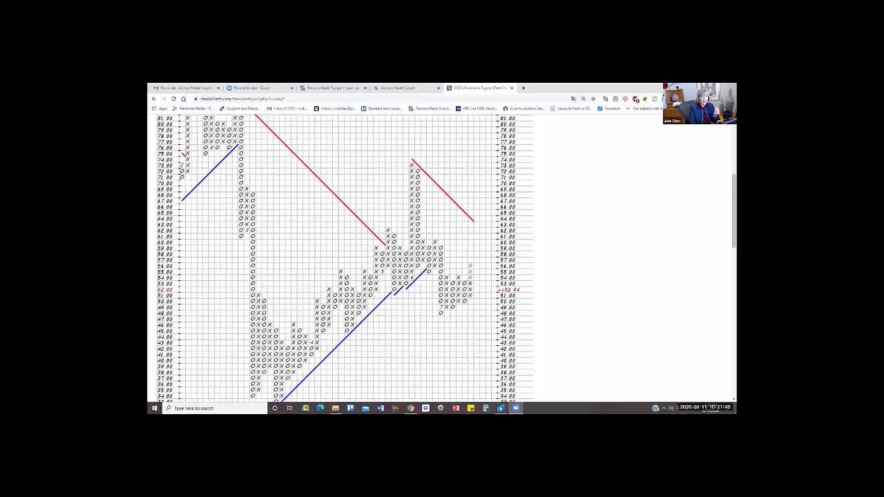
- Open the SharpChart for CXO from its point-and-figure page and review its price and relative performance panels
scroll(442, 259, down, 5)
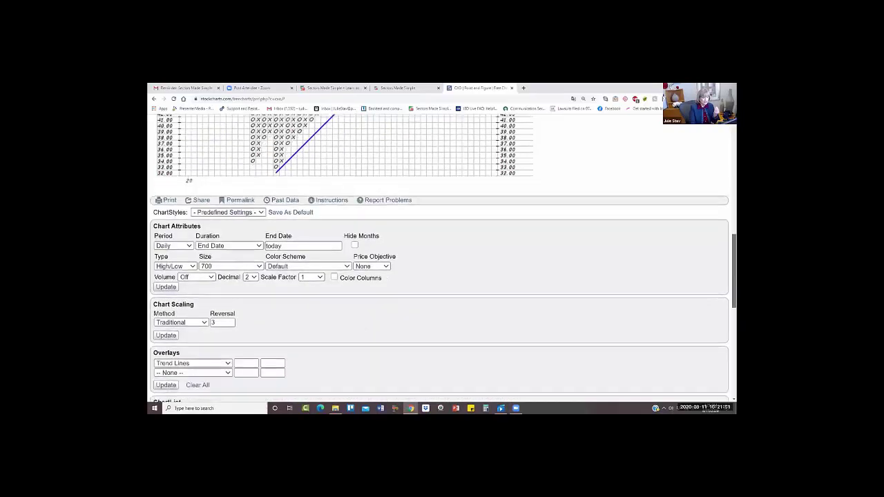
scroll(292, 341, down, 3)
click(292, 342)
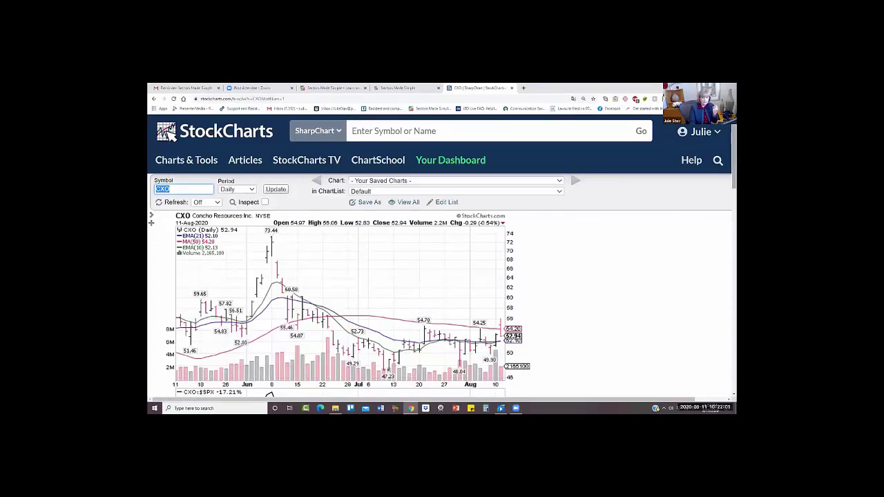
scroll(439, 277, down, 1)
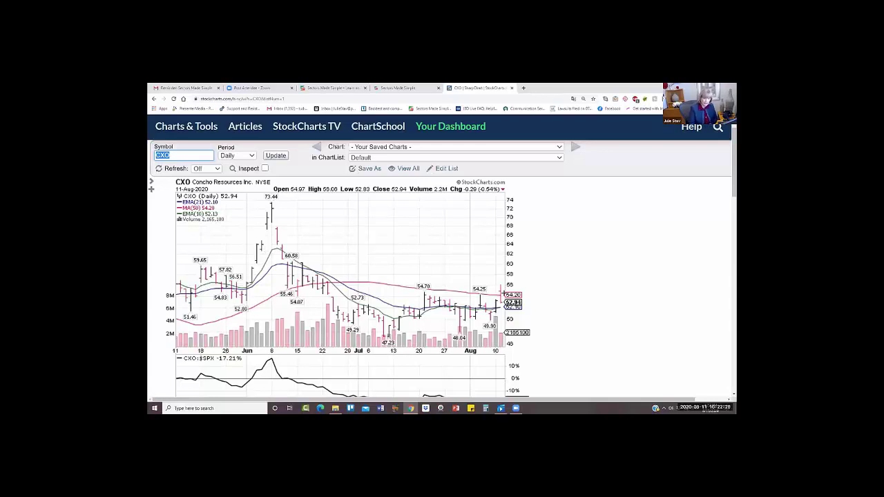
scroll(469, 306, down, 3)
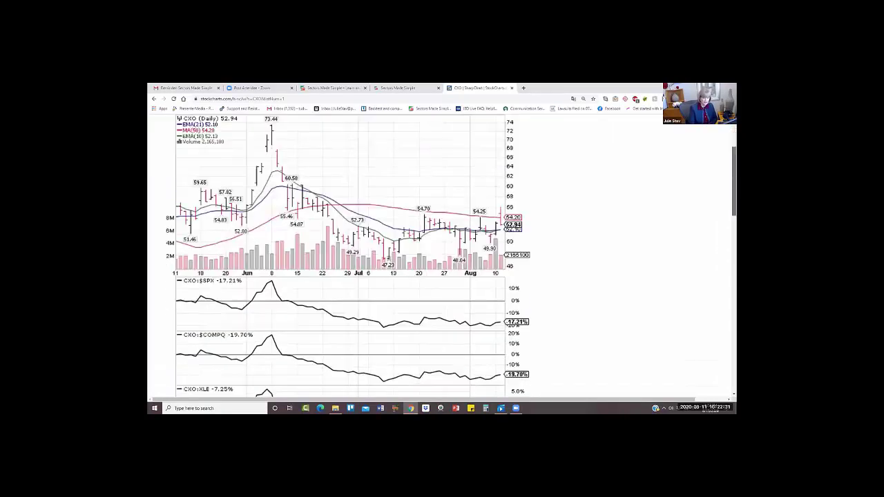
scroll(683, 223, down, 2)
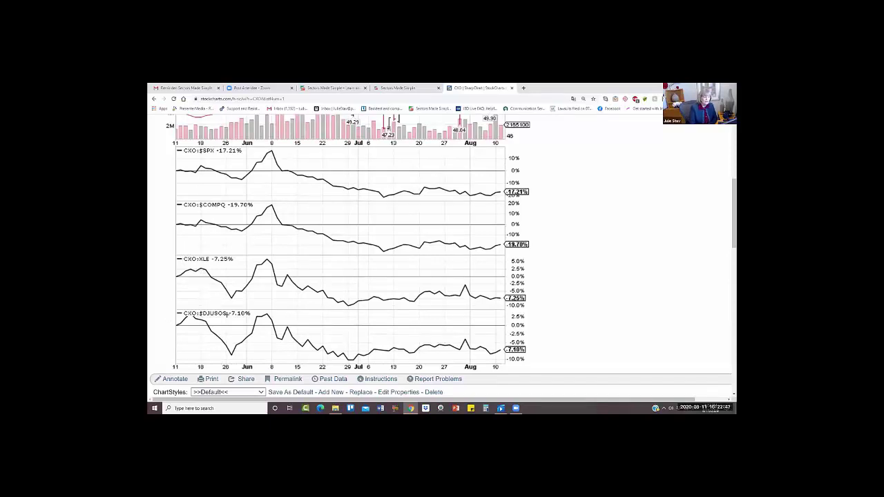
- Choose Price - Performance as the indicator for the row with the parameter CXO:$COMPQ
scroll(442, 255, down, 7)
scroll(442, 256, down, 2)
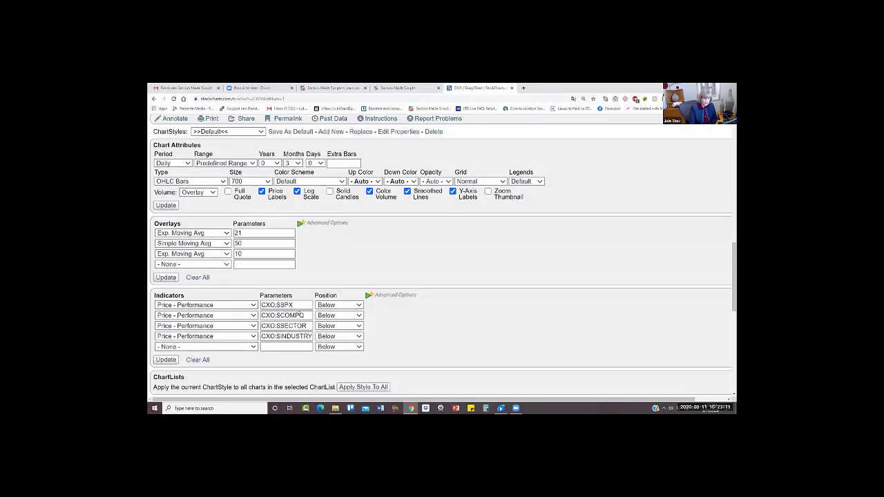
click(254, 315)
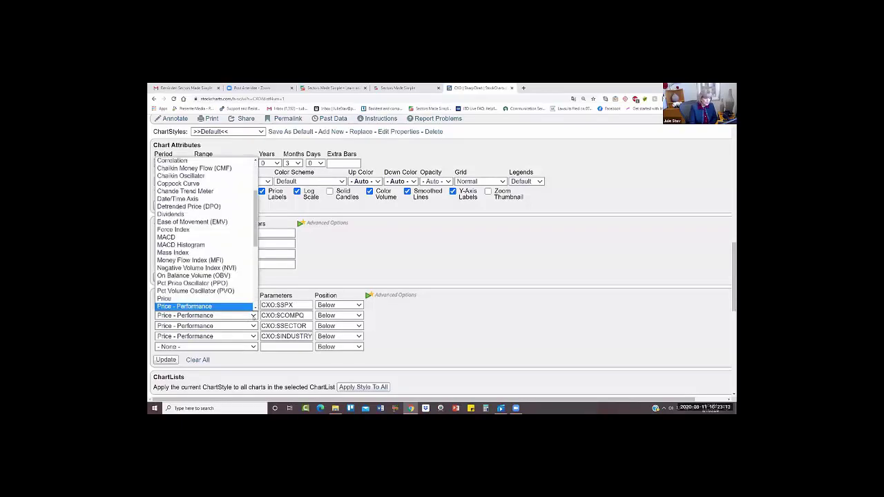
scroll(249, 308, down, 1)
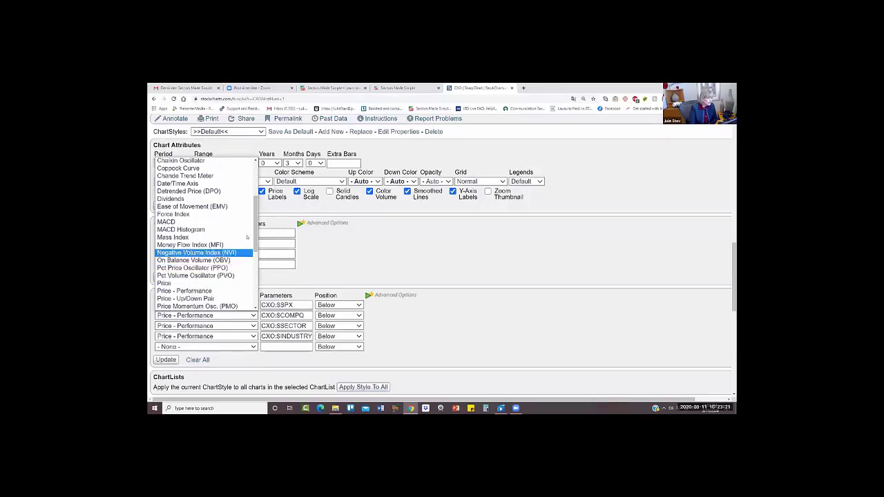
scroll(253, 238, down, 4)
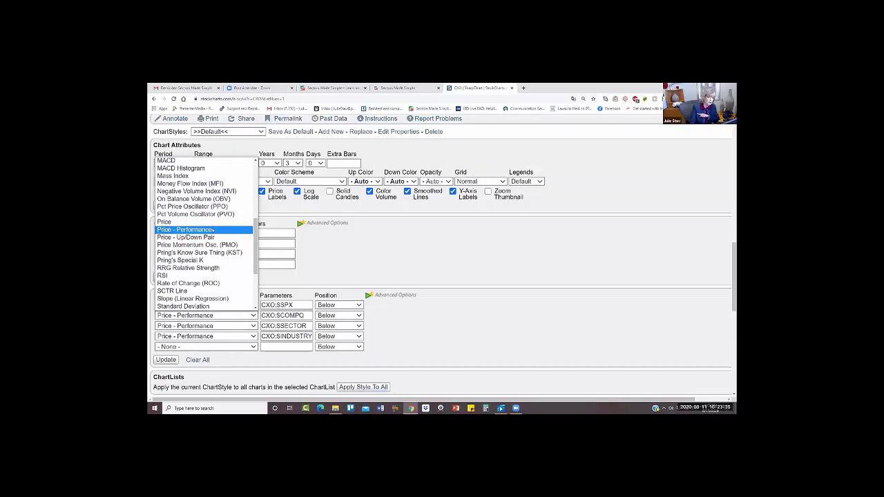
click(214, 230)
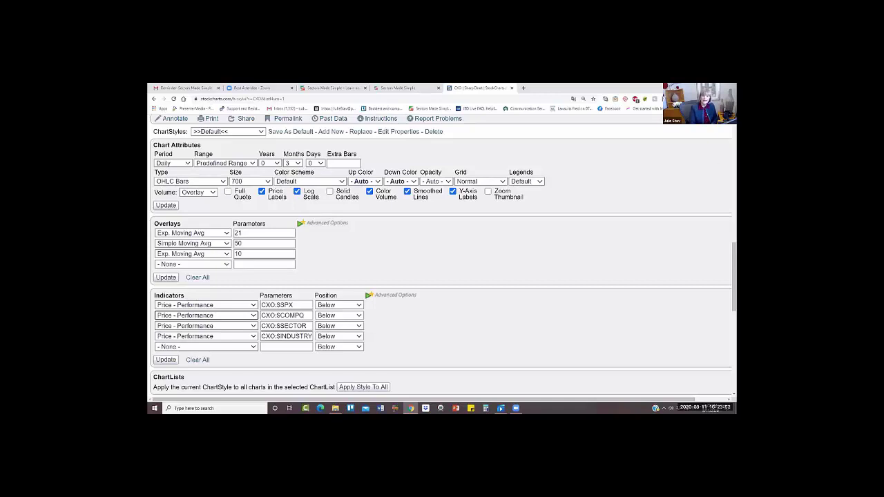
- Review the CXO price and performance panels, and load the daily chart for the symbol SPOT
scroll(441, 255, up, 5)
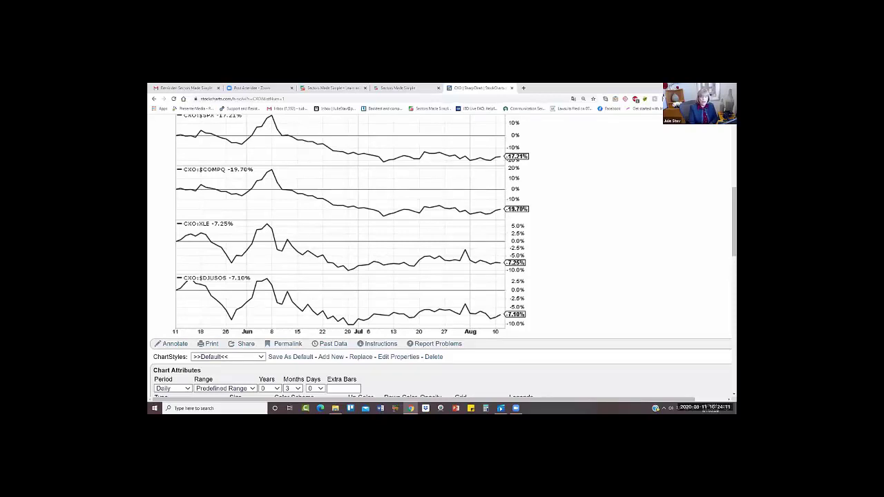
scroll(280, 245, up, 8)
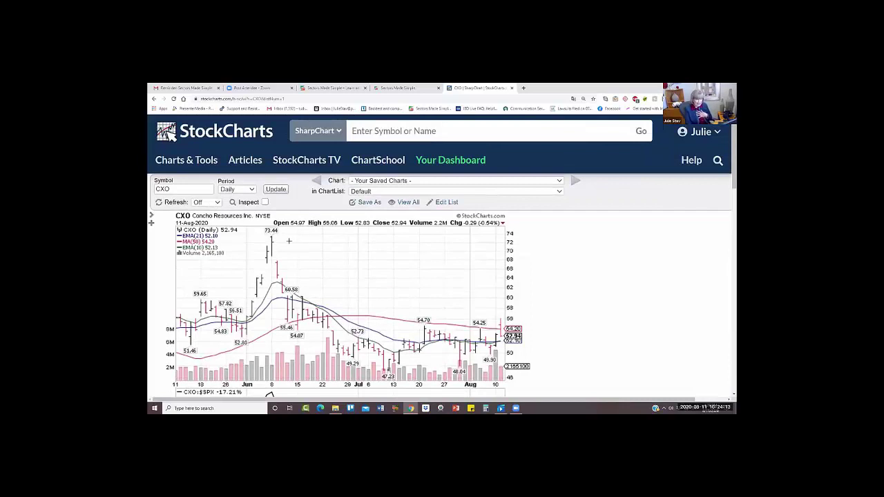
scroll(279, 245, down, 1)
scroll(442, 276, down, 1)
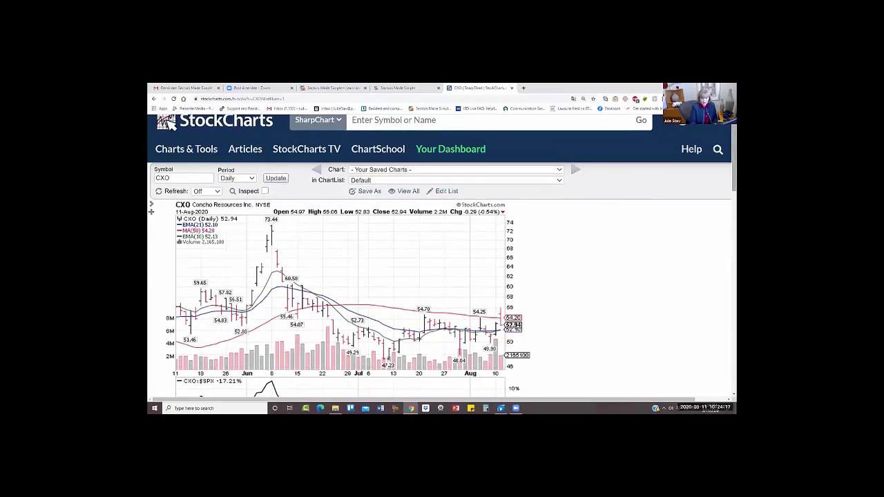
scroll(442, 276, down, 3)
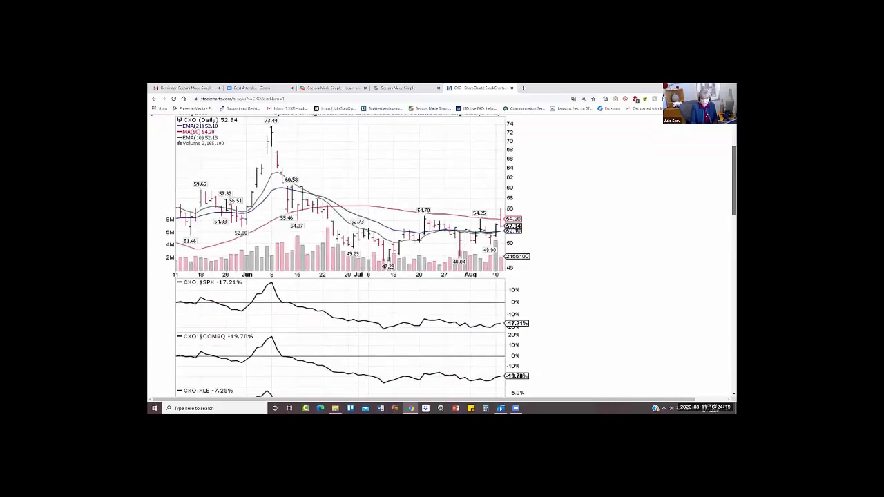
scroll(442, 276, up, 4)
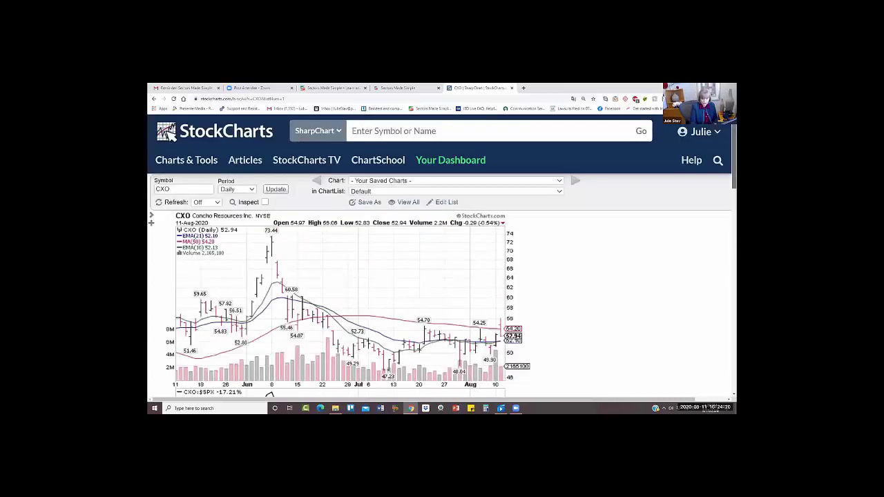
double_click(175, 185)
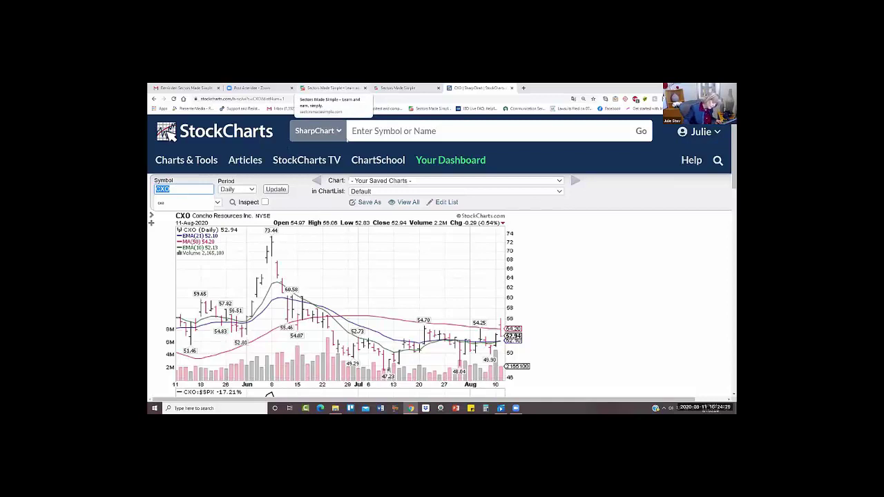
text(spot)
key(Return)
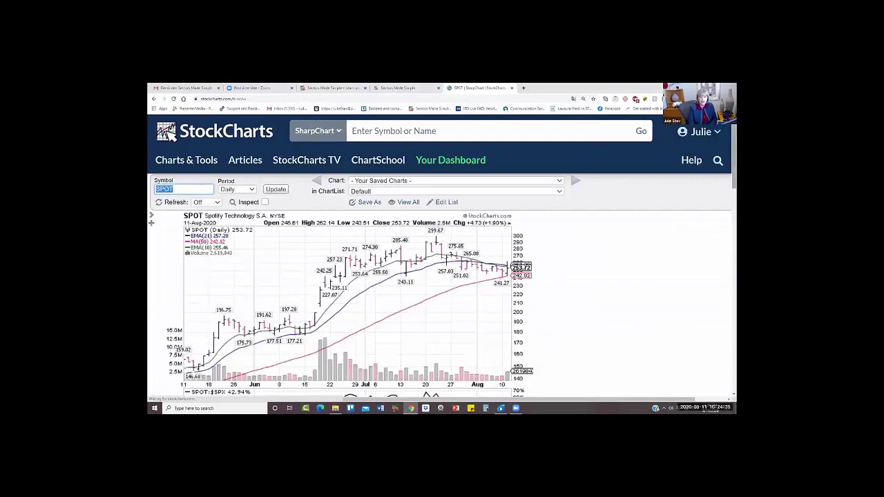
- Enable Full Quote in the SPOT chart's attributes and update the chart
scroll(442, 259, down, 5)
scroll(576, 146, down, 1)
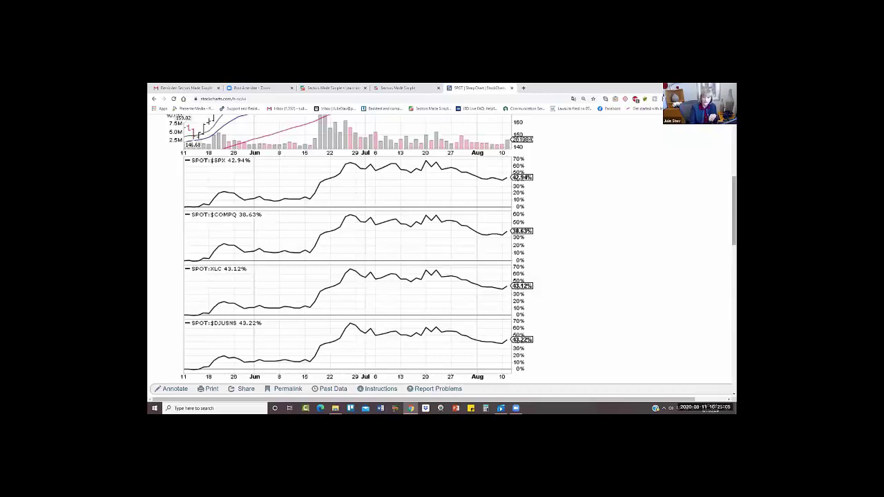
scroll(164, 201, up, 8)
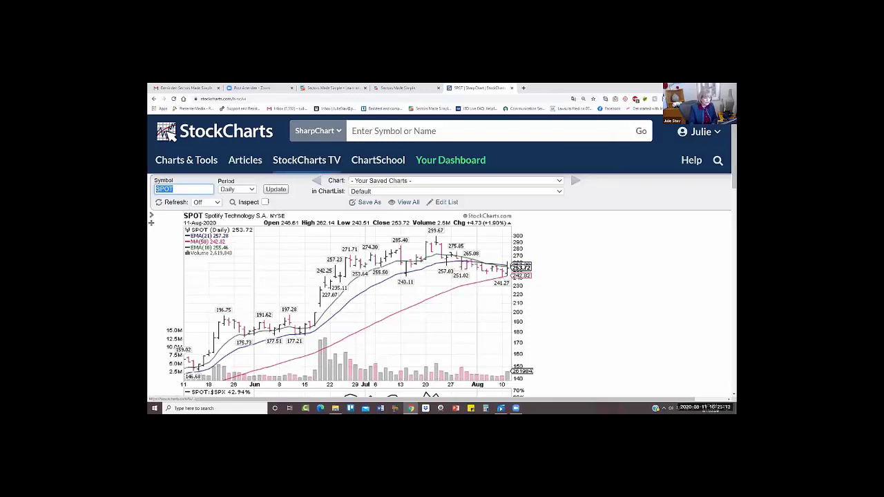
scroll(442, 256, down, 5)
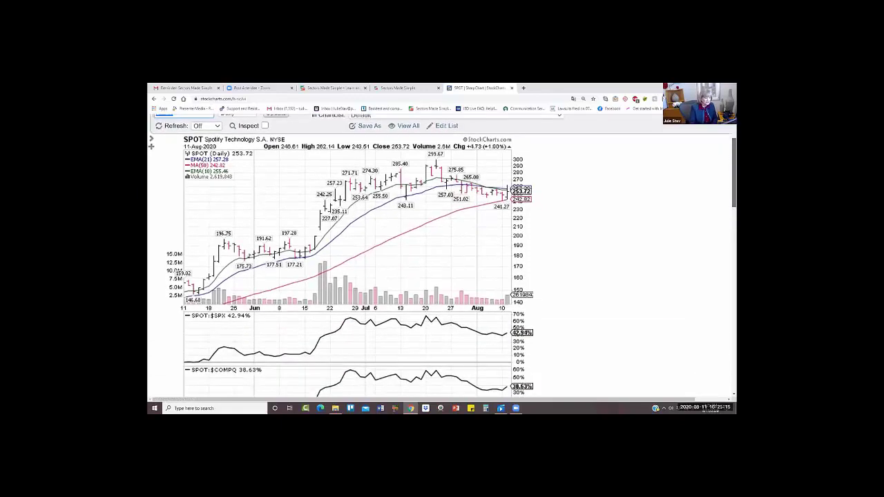
scroll(432, 338, down, 2)
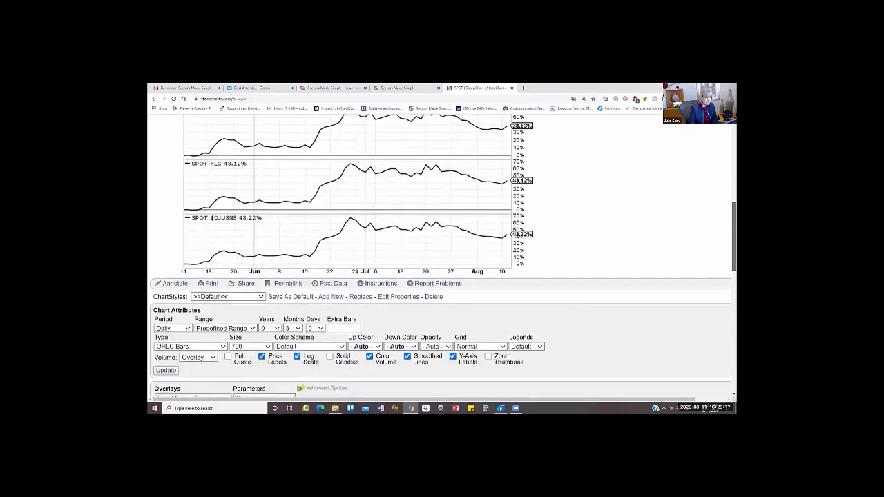
click(227, 355)
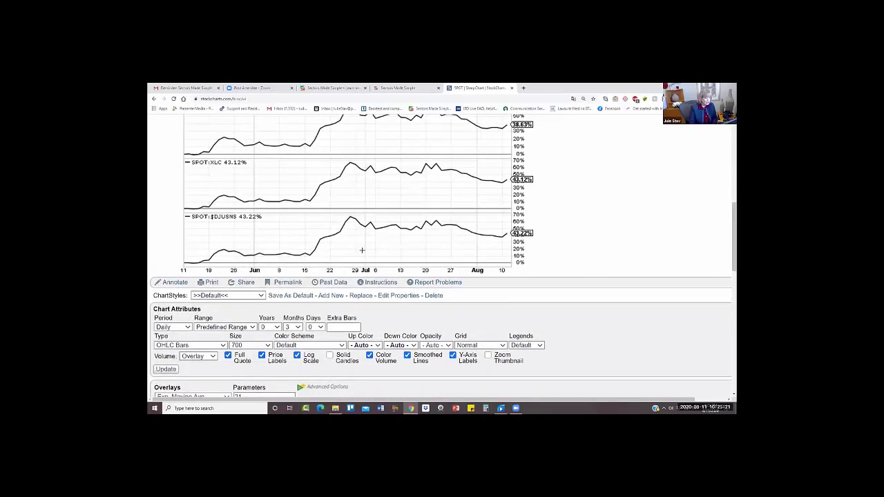
click(163, 370)
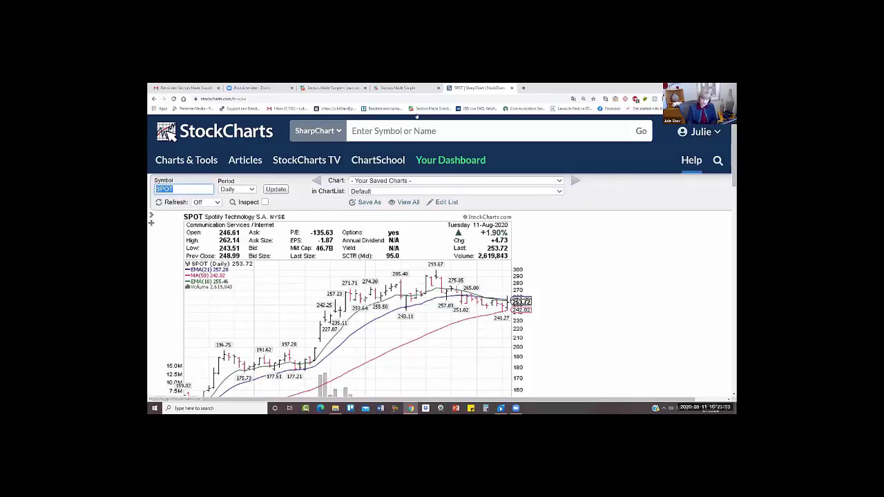
- Load the daily SharpChart for the ratio XLC:XLY
scroll(553, 166, down, 1)
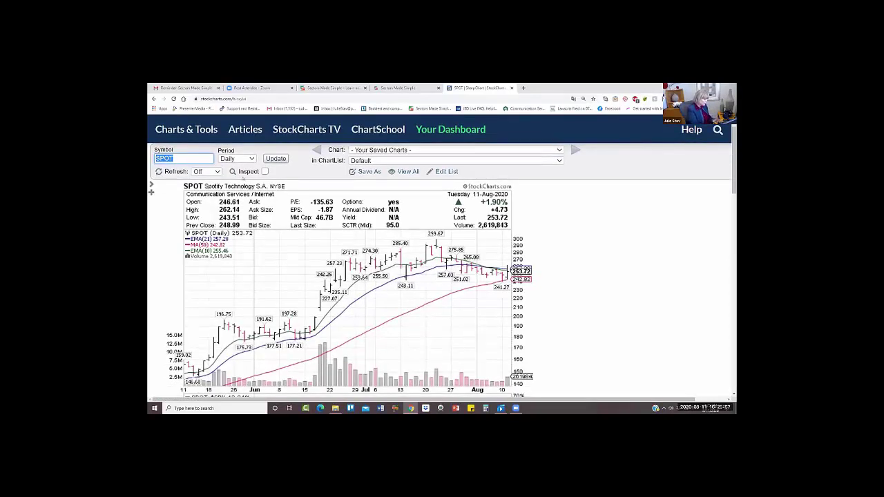
text(xlc)
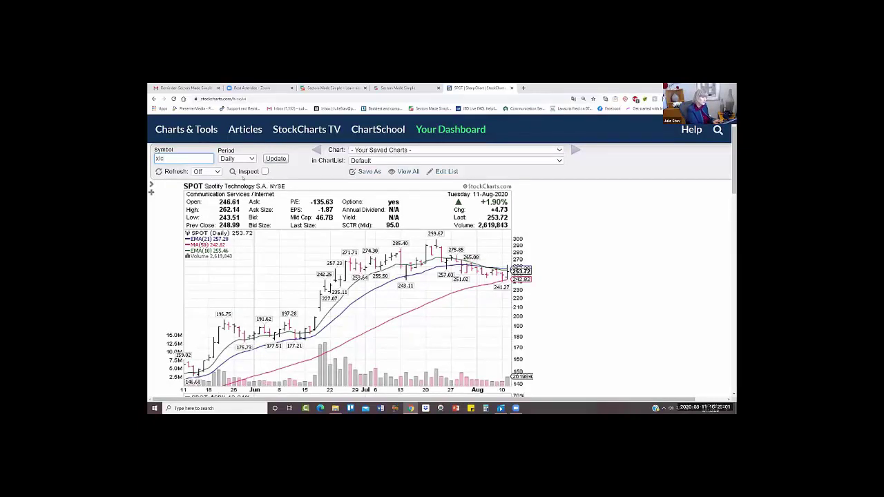
text(:xly)
key(Return)
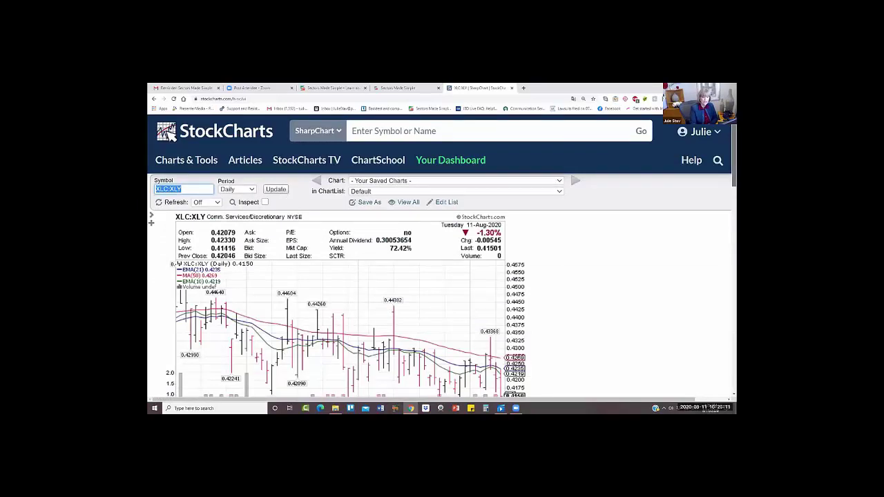
- Open the point-and-figure chart for the XLC:XLY ratio
scroll(442, 276, down, 10)
scroll(292, 373, down, 1)
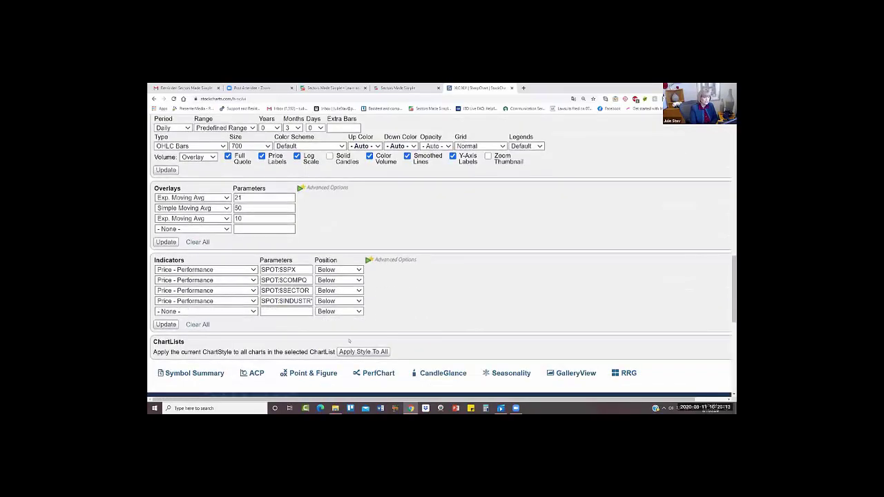
click(299, 374)
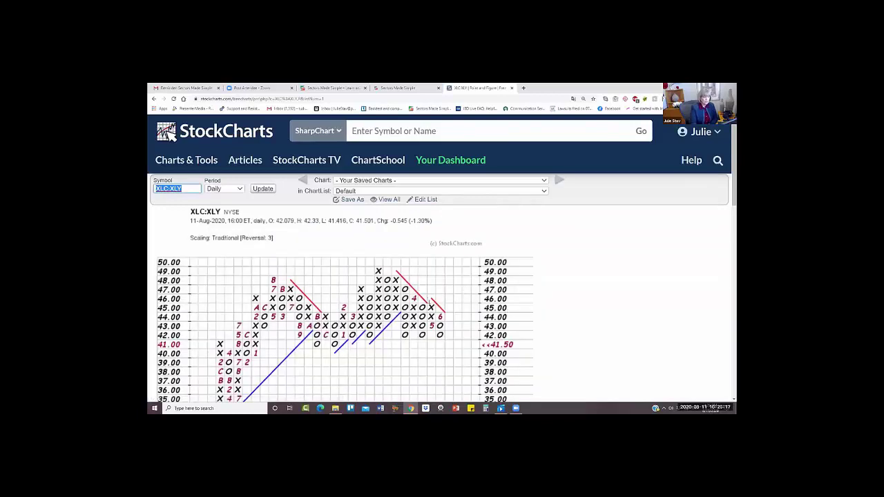
- Reverse the sector comparison by loading the point-and-figure chart for XLY:XLC
click(164, 203)
drag(166, 187, 155, 188)
text(XLY)
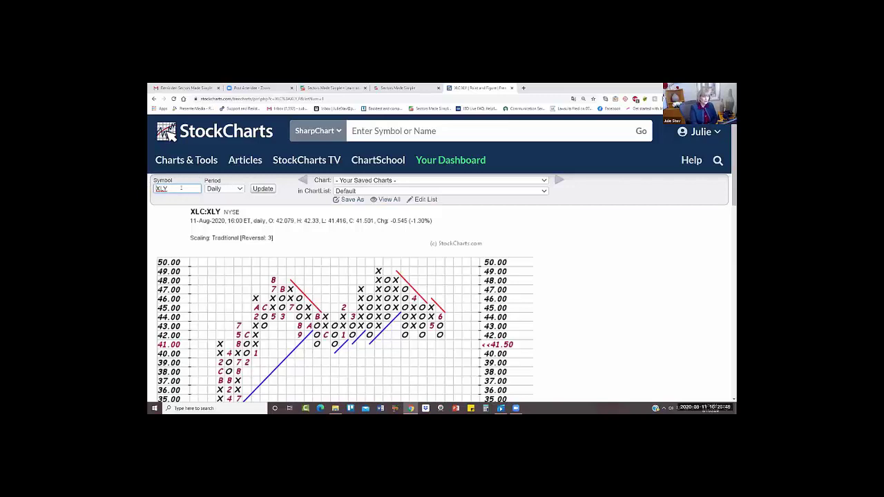
click(181, 188)
text(:xlc)
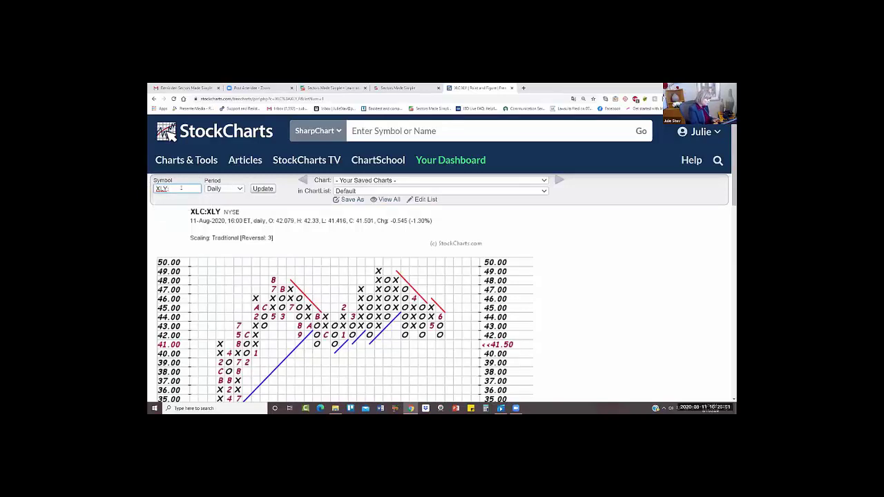
key(Return)
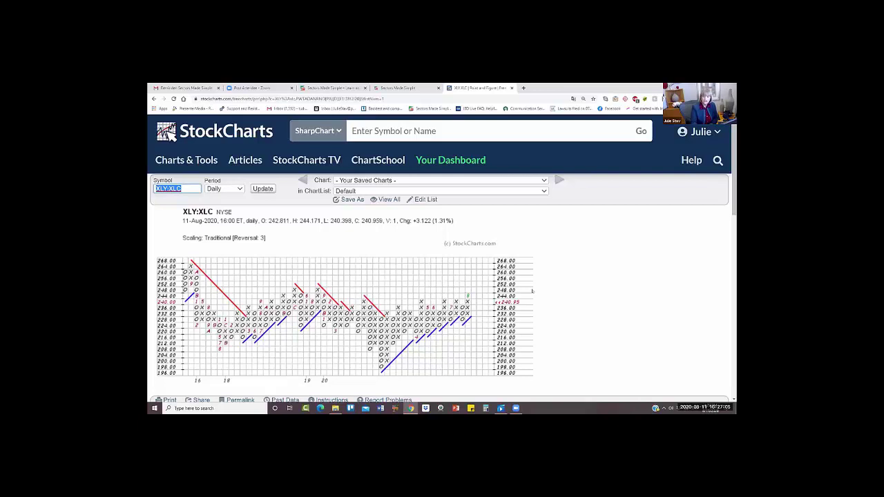
text(XLY:XLC)
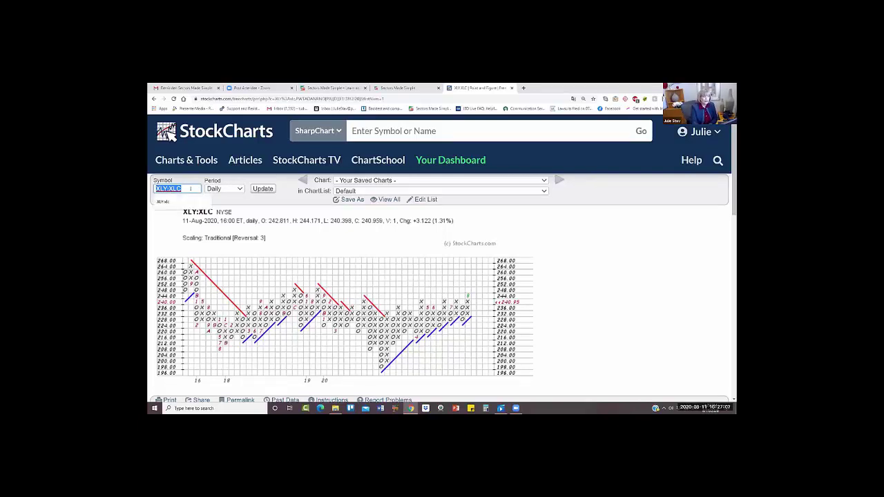
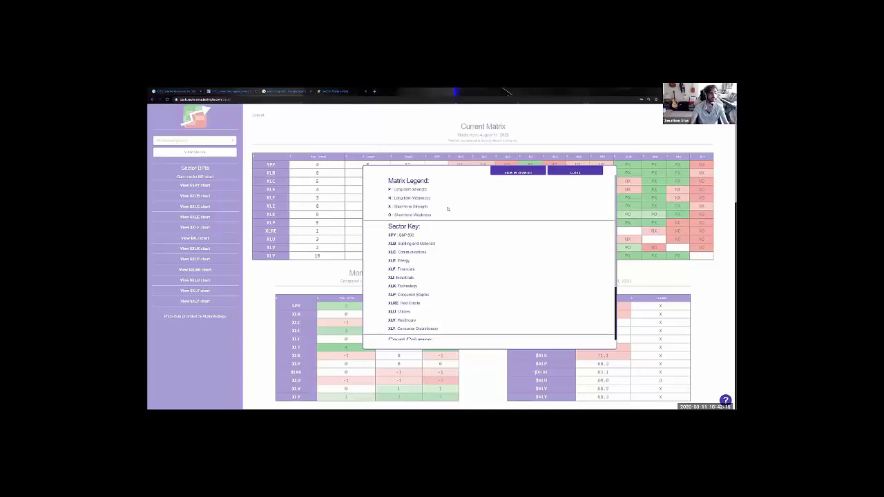
- Read the matrix legend, sector key and count column explanations in the help window, in English and then in Spanish
scroll(447, 211, down, 2)
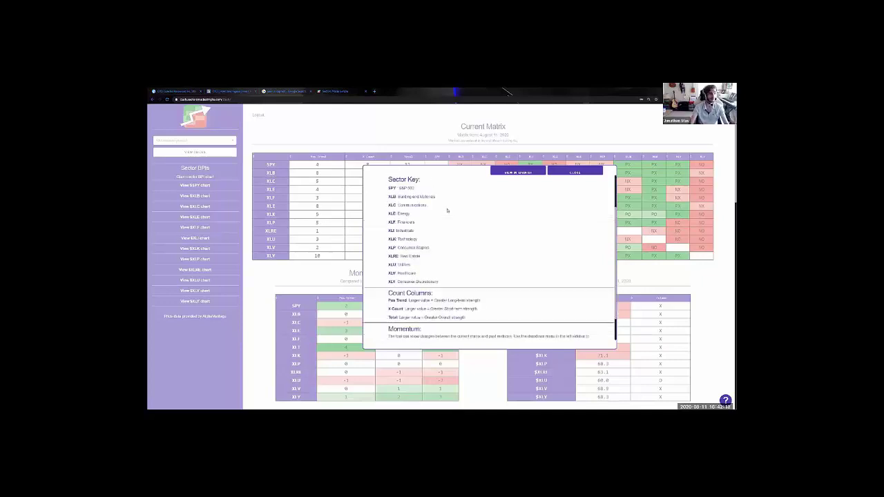
scroll(447, 210, up, 2)
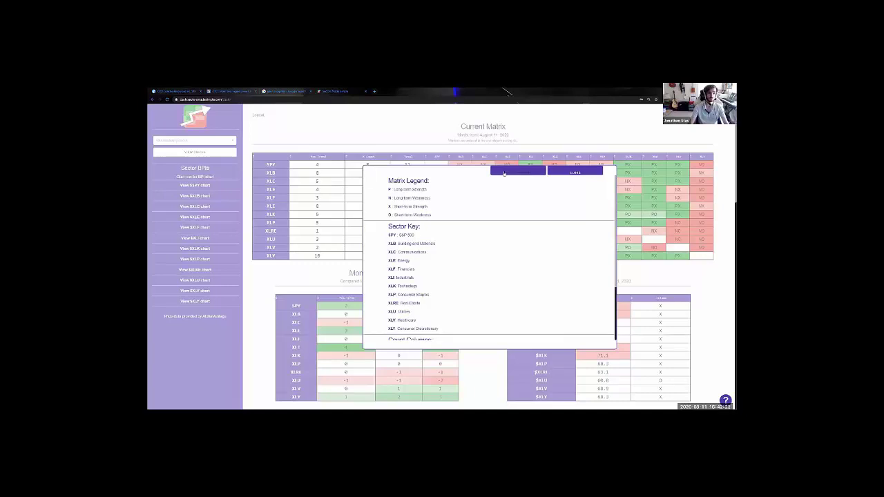
click(504, 174)
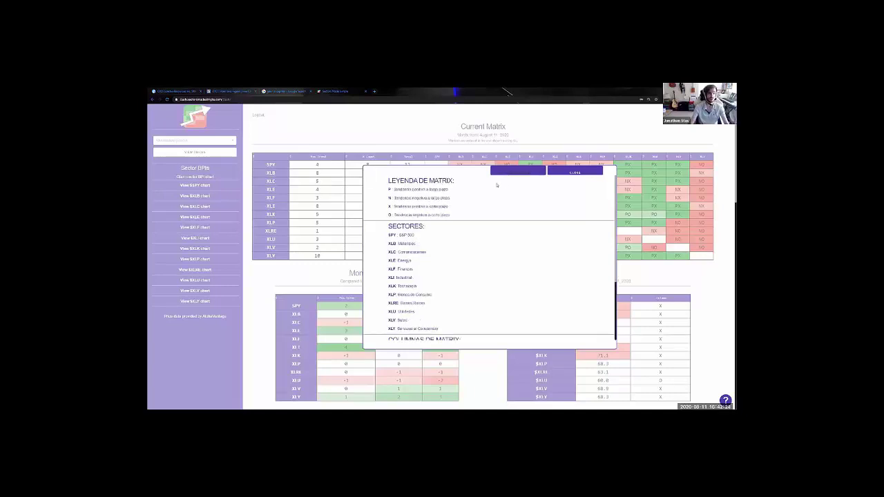
scroll(497, 185, down, 5)
scroll(491, 193, up, 4)
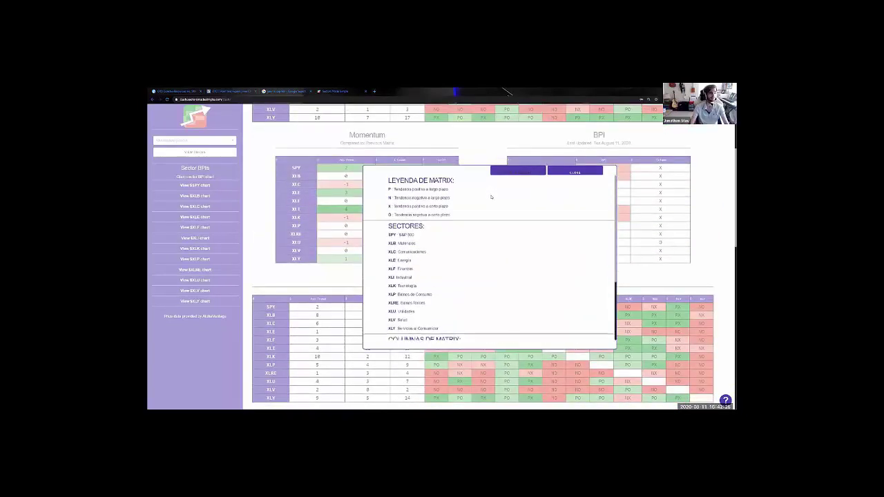
scroll(492, 197, down, 3)
scroll(491, 201, up, 6)
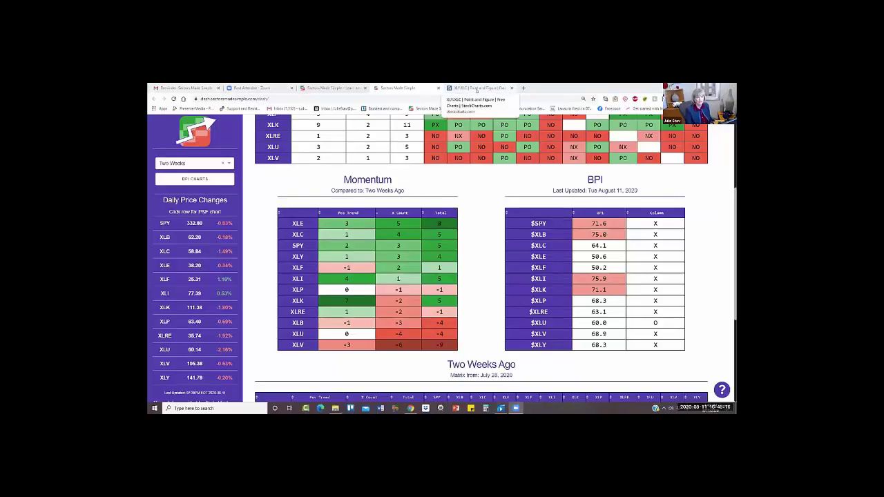
- Open chartmill.com in a new browser tab and go to its Stock Screener
click(523, 88)
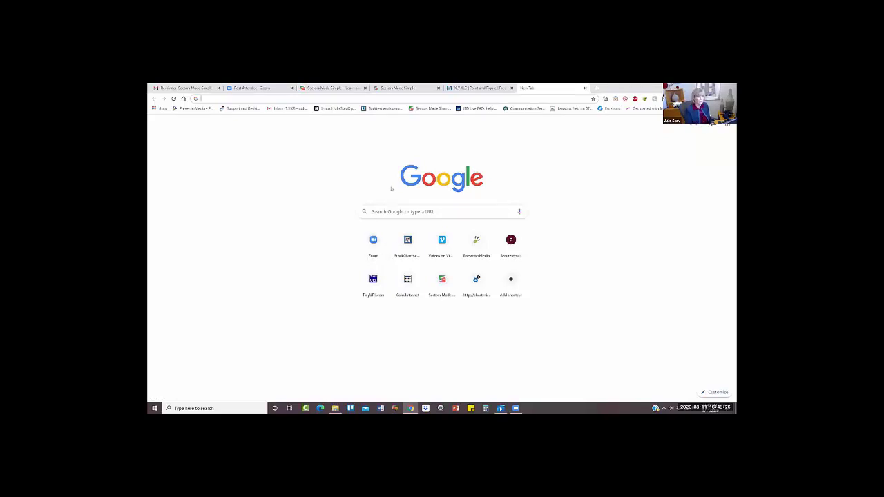
key(ctrl+l)
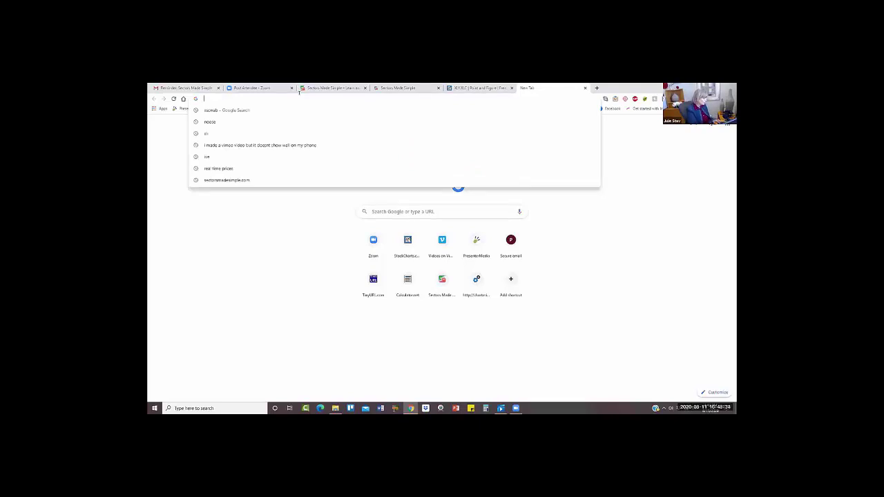
text(chartmi)
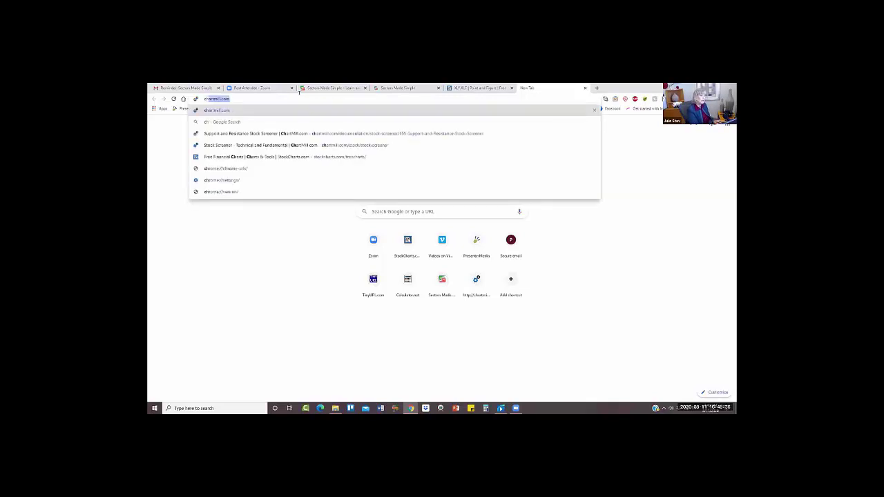
text(ll.com)
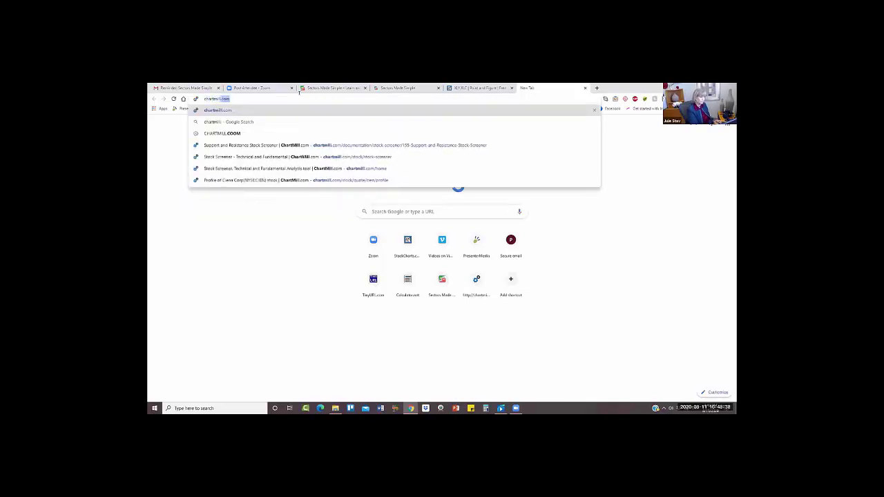
key(Return)
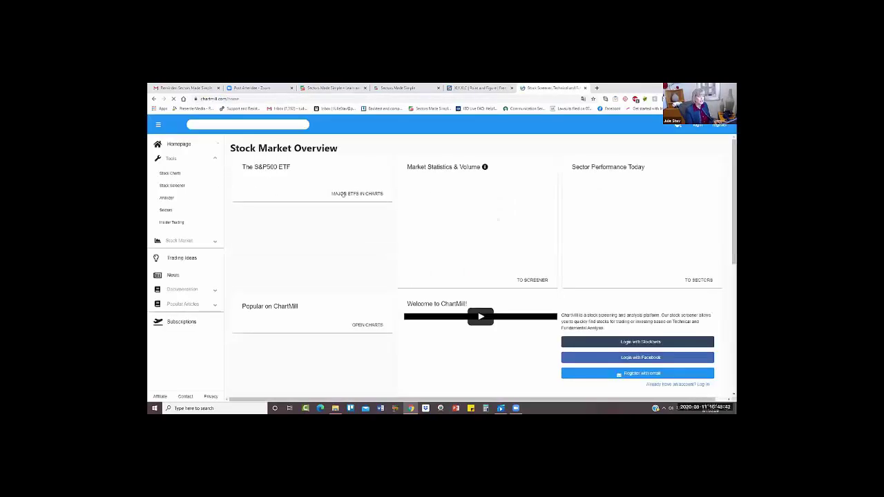
click(166, 185)
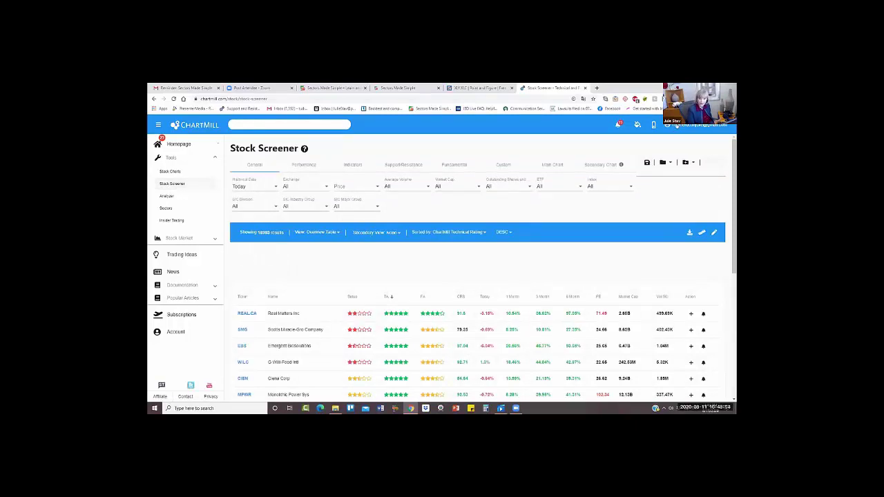
- Filter the stock screener by the SIC division C - Construction
click(273, 207)
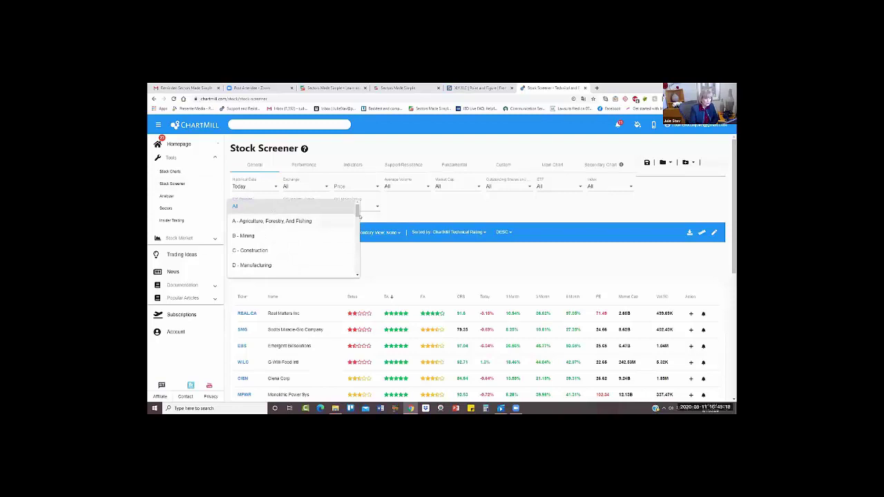
drag(357, 209, 357, 211)
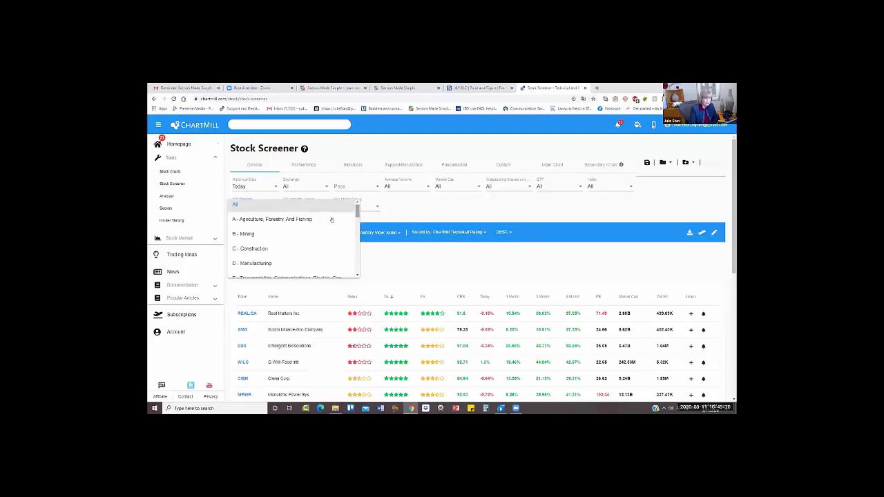
click(279, 247)
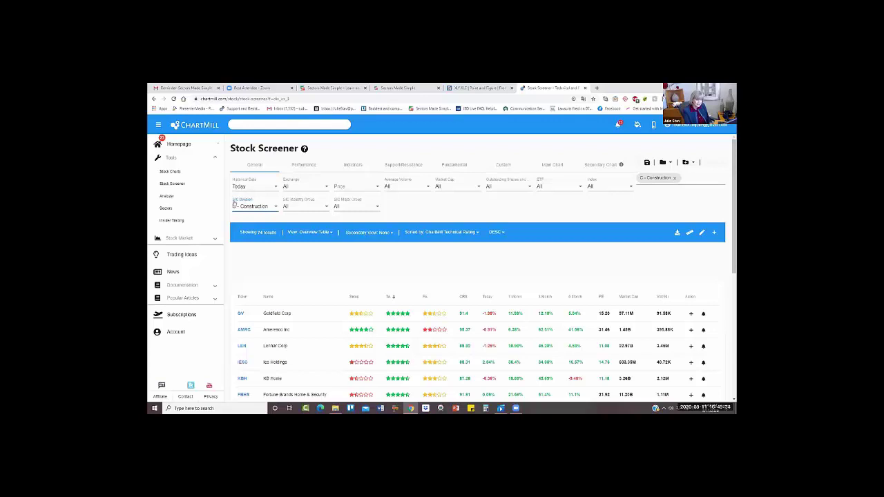
- Set the screener's ChartMill Relative Strength performance filter to at least 95
click(297, 166)
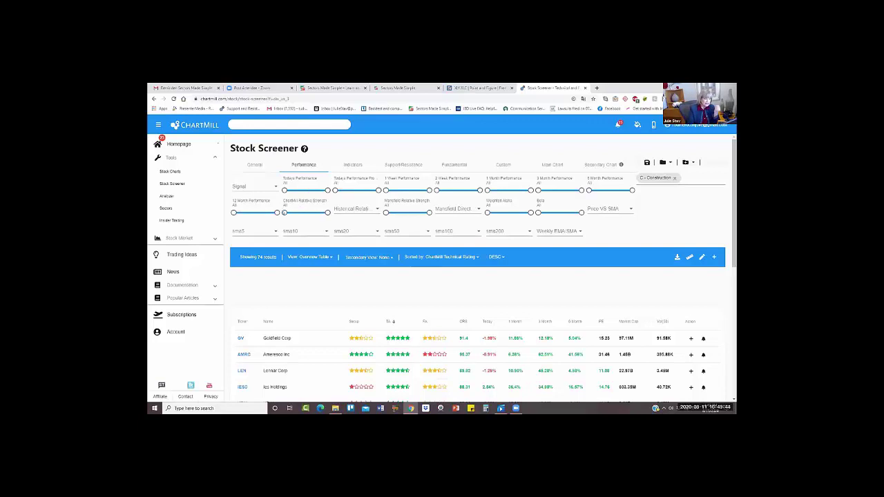
drag(284, 212, 299, 213)
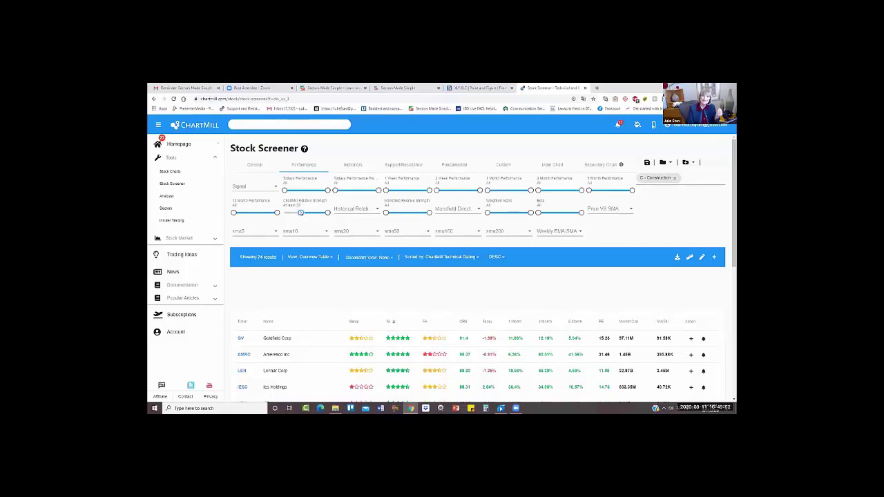
drag(300, 213, 326, 213)
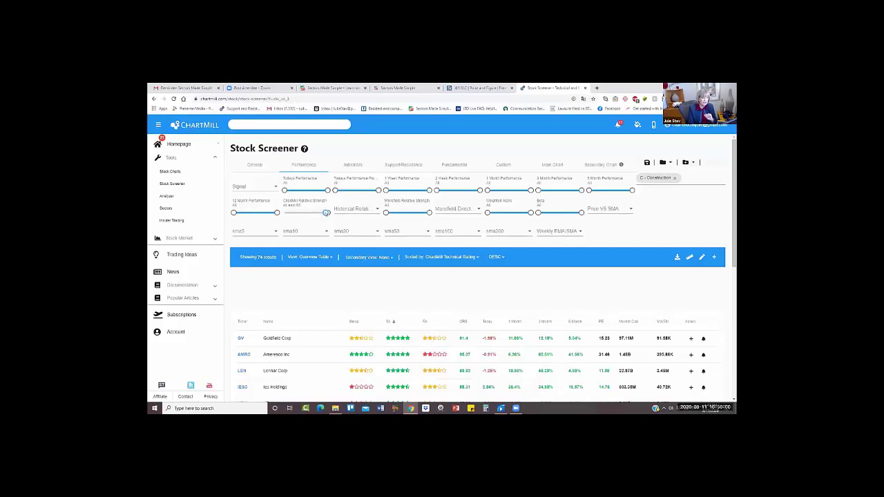
drag(326, 213, 326, 213)
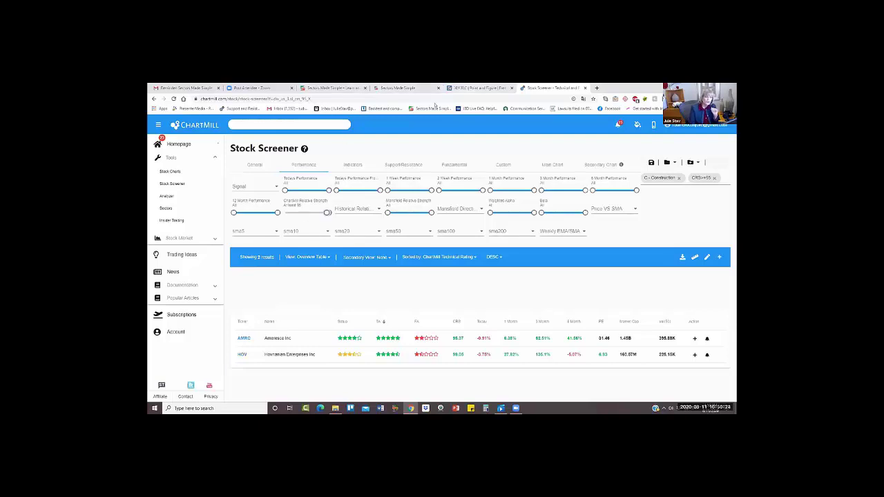
- Switch to StockCharts and load the point-and-figure chart for the symbol HOV
click(479, 87)
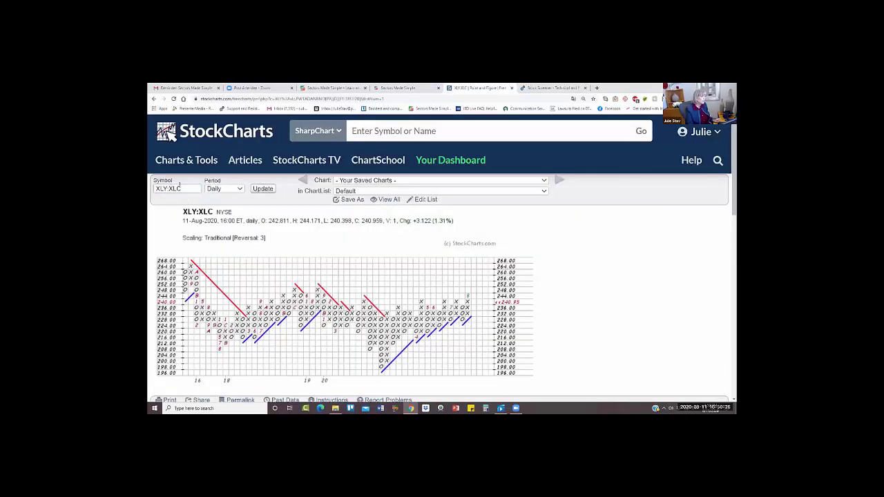
triple_click(180, 187)
text(h)
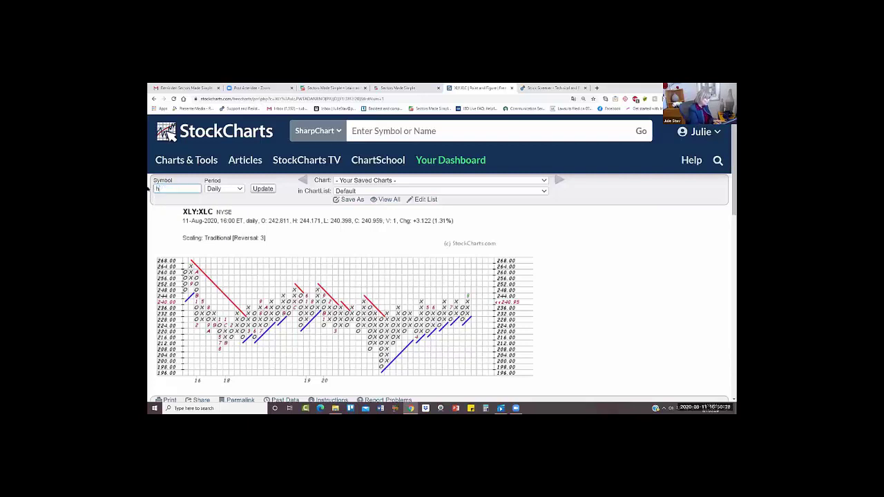
text(ov)
key(Return)
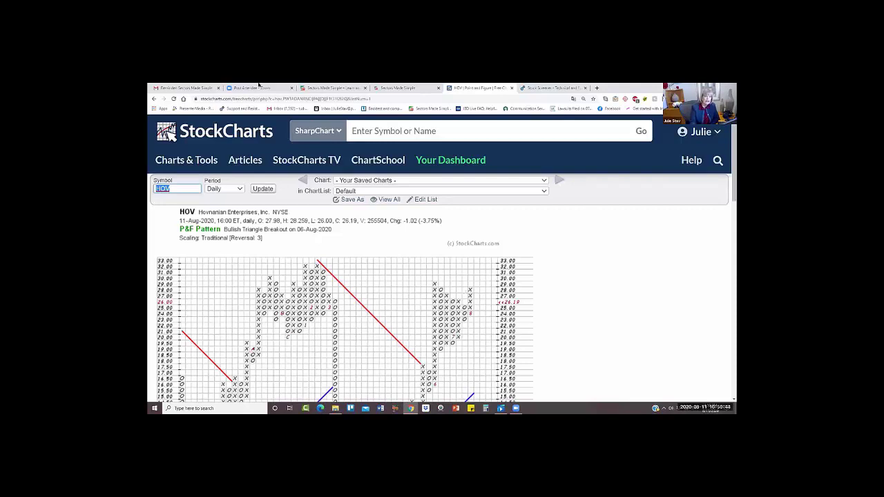
click(545, 88)
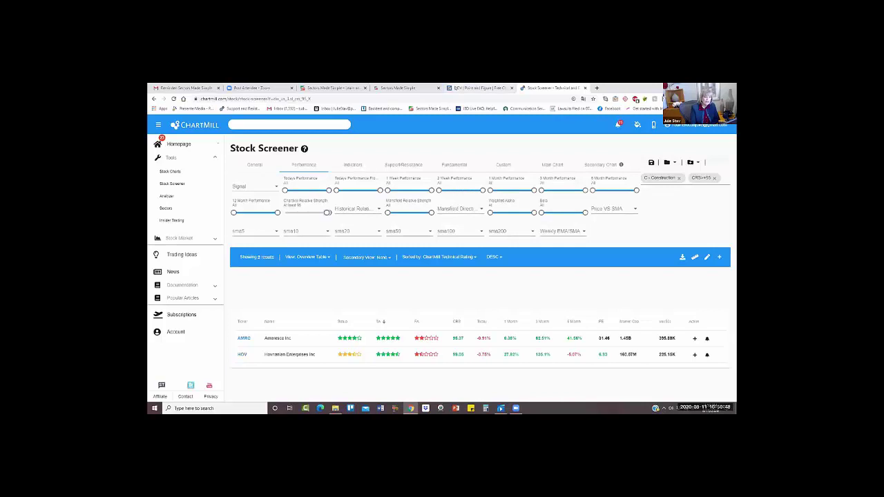
click(475, 87)
text(mm)
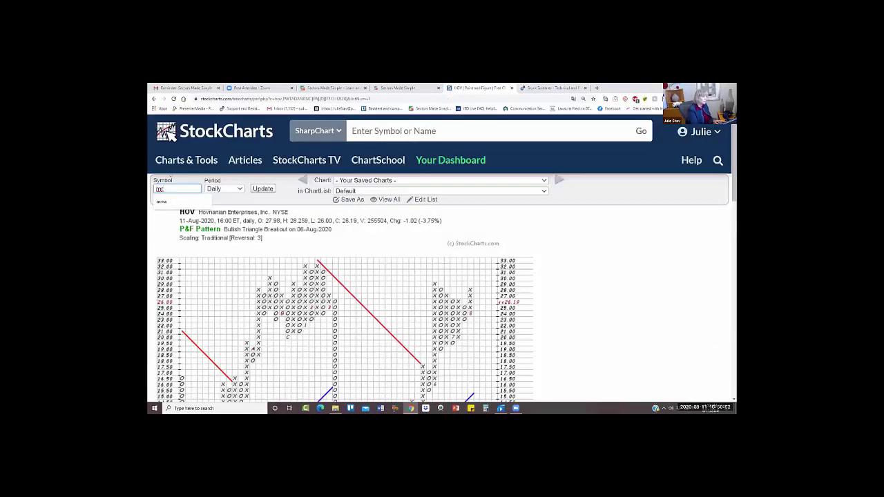
key(BackSpace)
key(BackSpace)
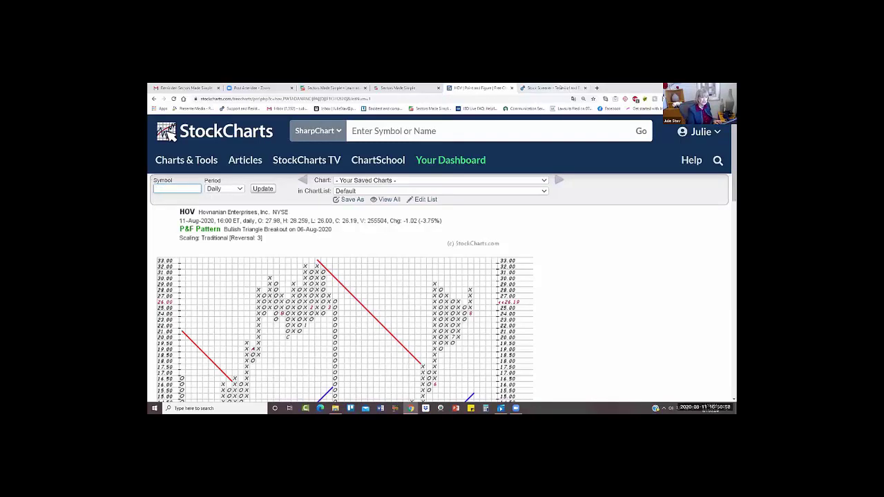
click(558, 87)
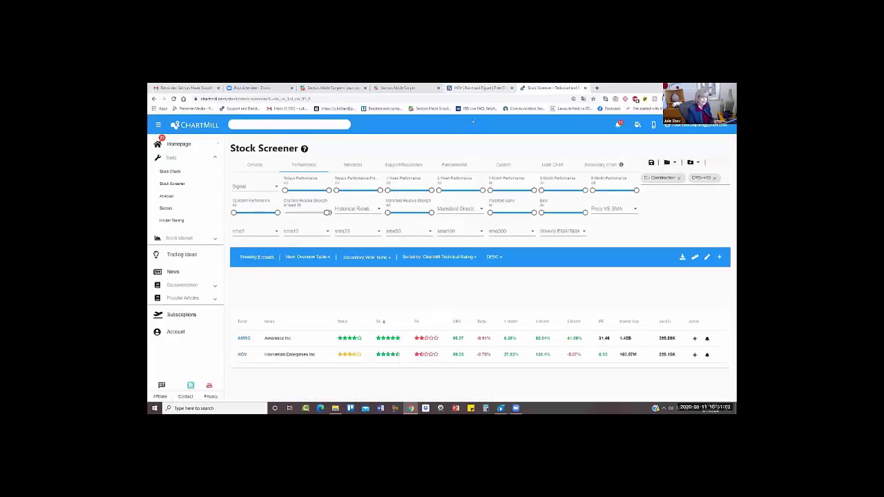
- Switch to StockCharts and load the point-and-figure chart for the symbol AMRC
key(ctrl+shift+Tab)
text(amr)
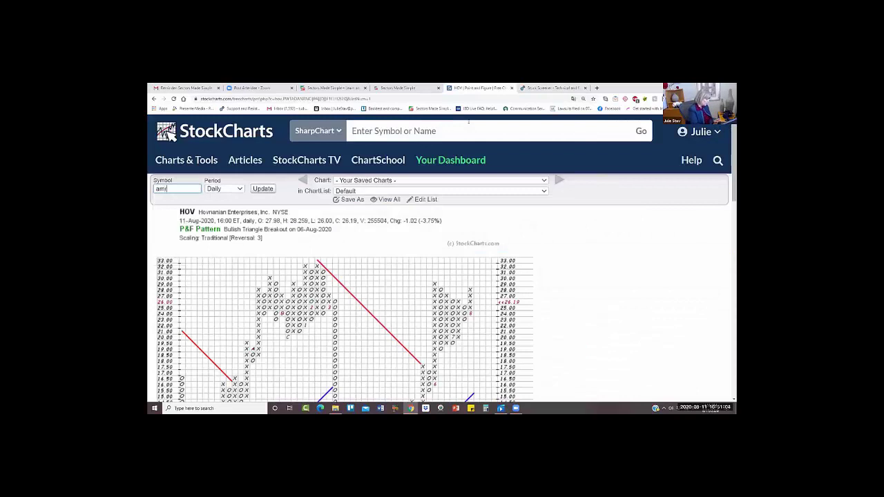
text(c)
key(Return)
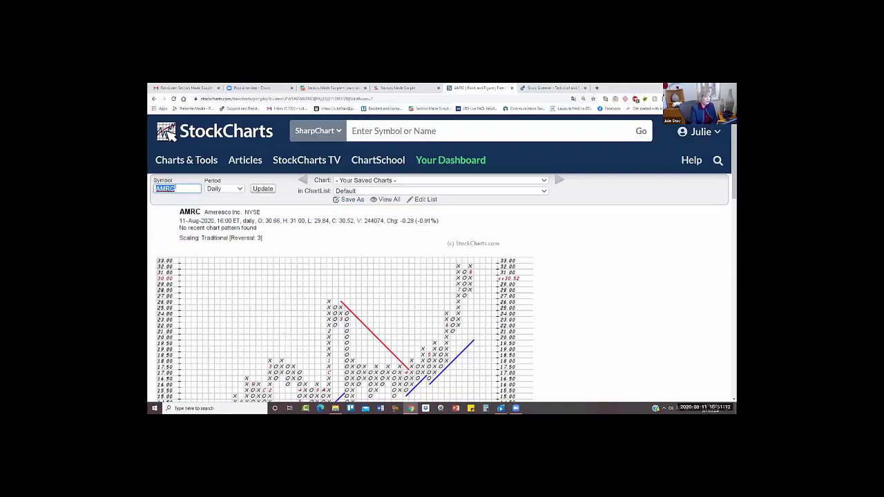
- Load the point-and-figure ratio chart for AMRC:HOV and examine its most recent columns
click(175, 187)
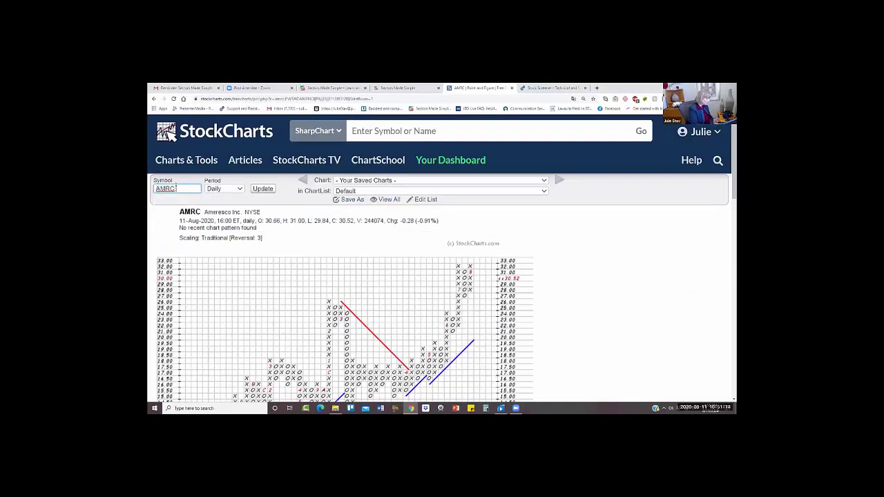
text(hov)
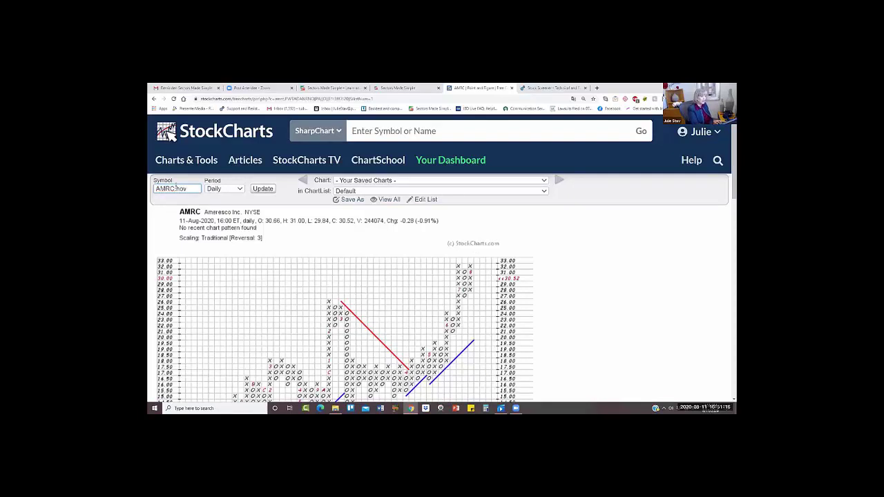
key(Return)
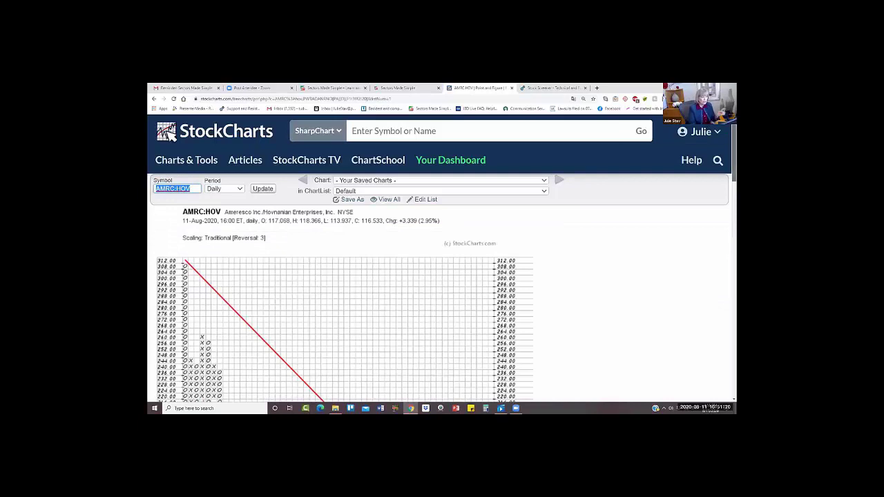
scroll(442, 276, down, 1)
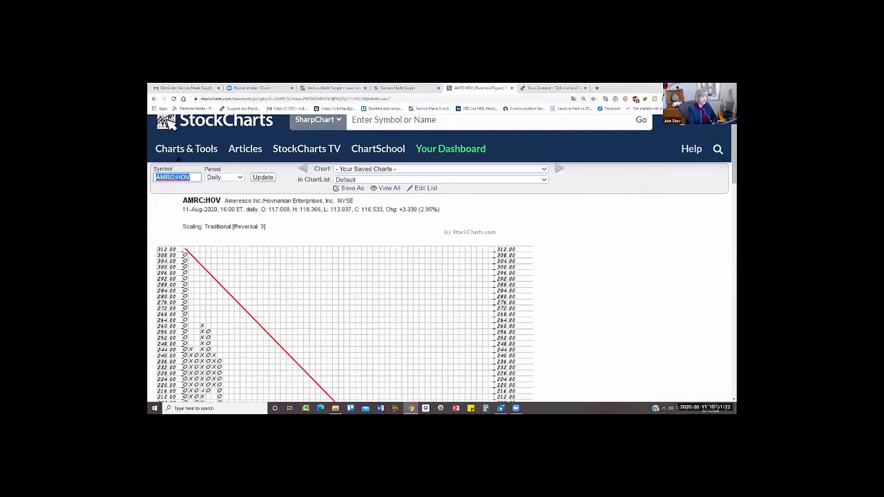
click(158, 178)
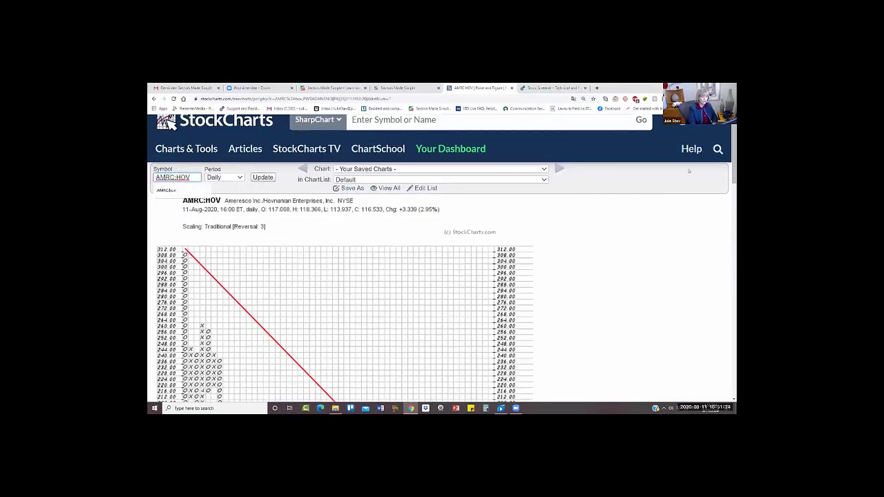
scroll(689, 171, down, 5)
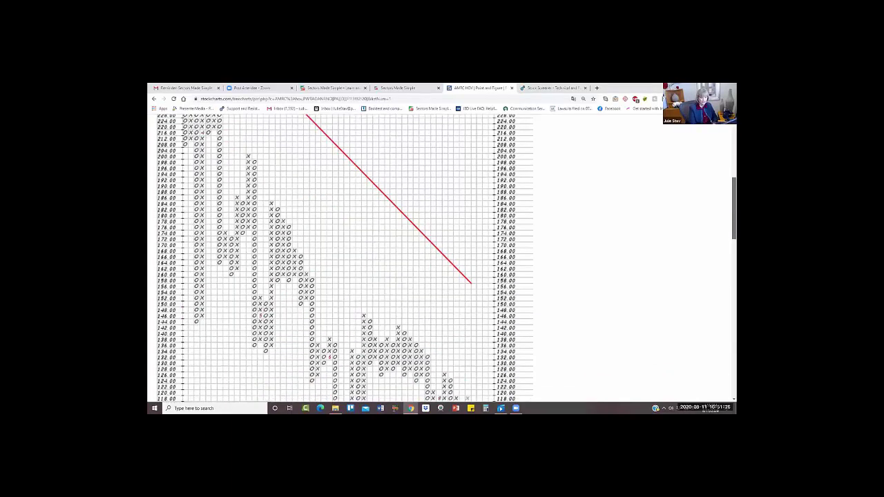
scroll(661, 223, down, 3)
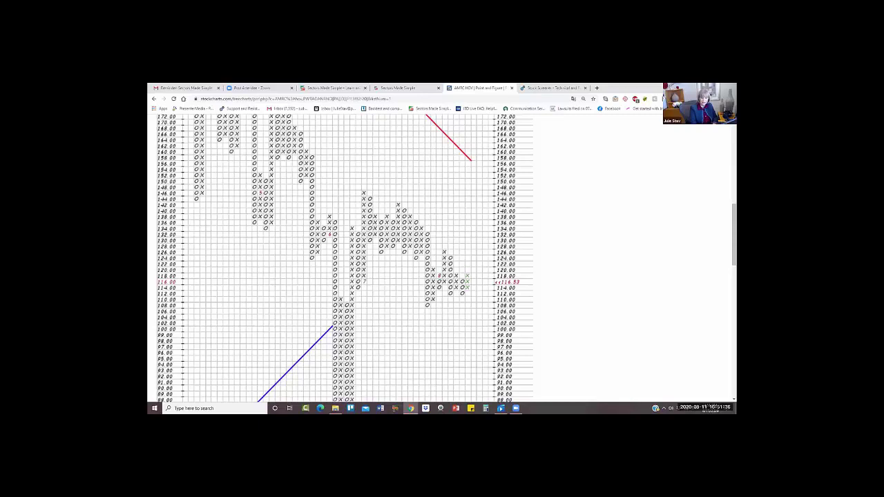
scroll(467, 280, up, 6)
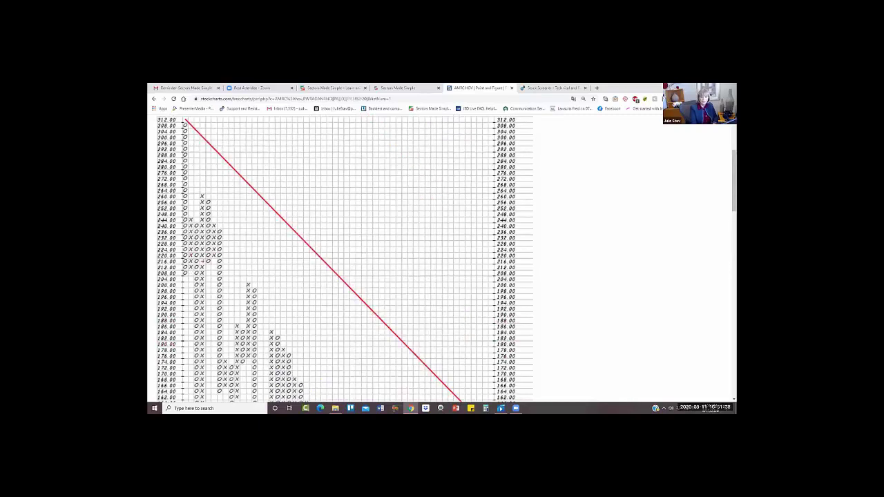
scroll(152, 200, up, 3)
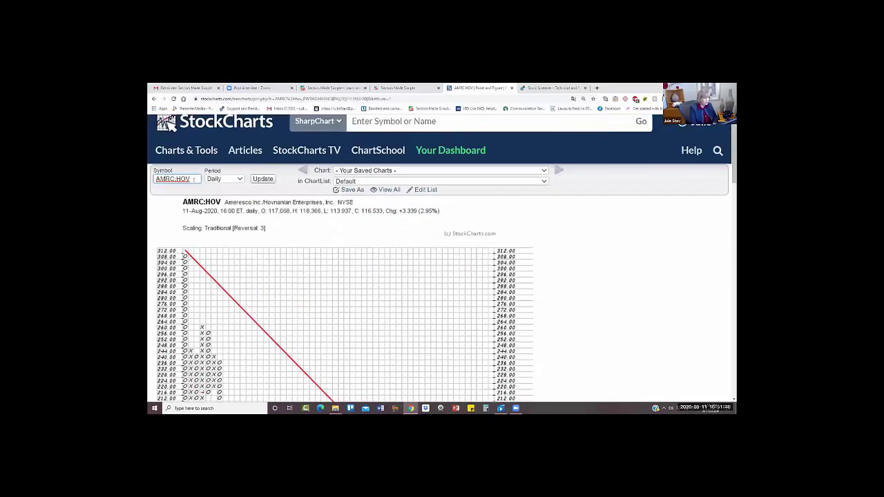
- Reverse the comparison by loading the point-and-figure ratio chart for HOV:AMRC
click(188, 179)
drag(188, 179, 148, 178)
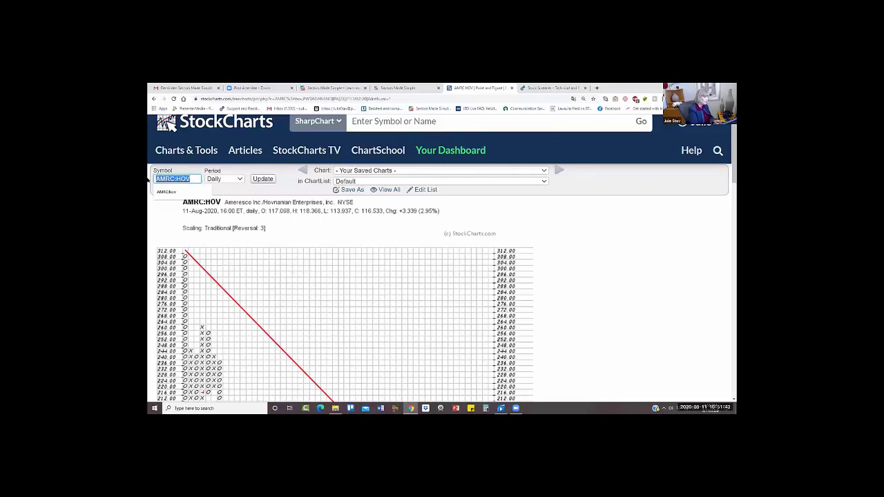
text(hov:)
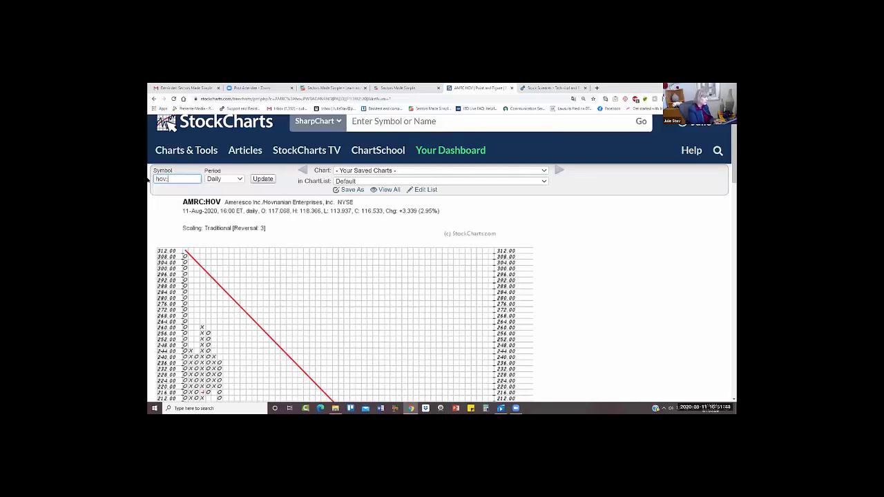
text(amrc)
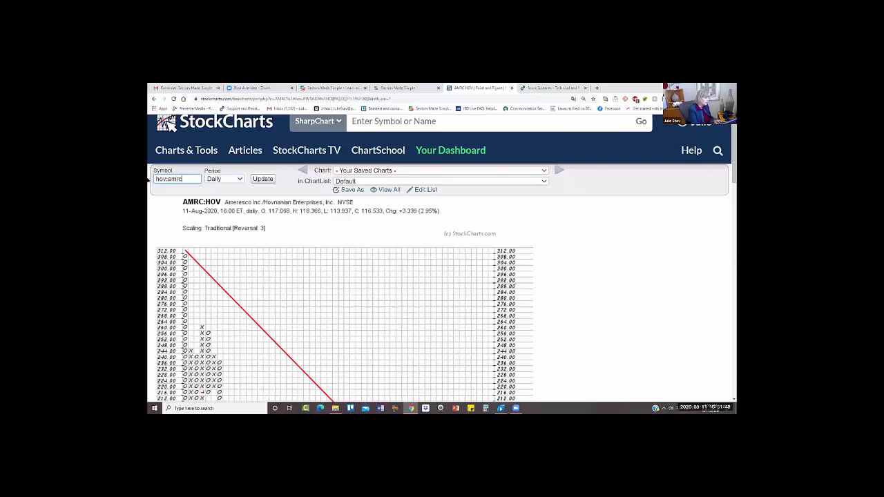
key(BackSpace)
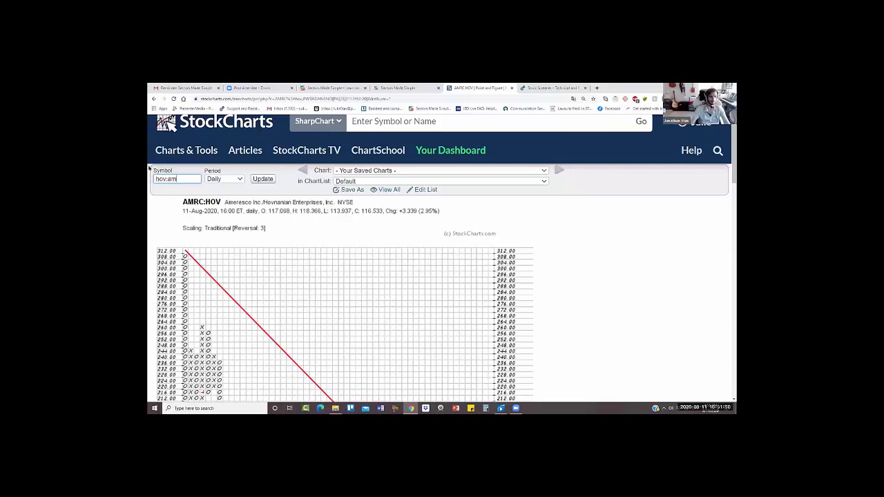
text(c)
key(Return)
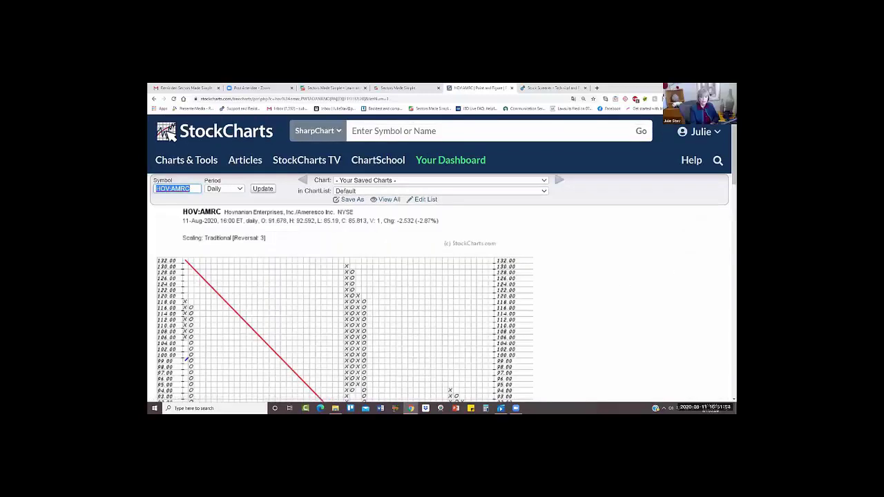
- Examine the latest column and trend lines of the HOV:AMRC ratio chart, along with the order of its symbols
drag(153, 178, 438, 201)
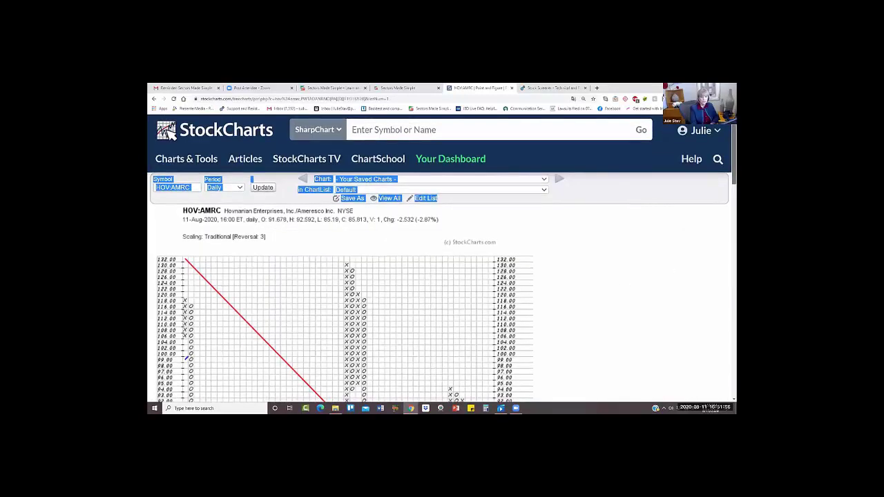
scroll(442, 290, down, 2)
scroll(443, 291, up, 2)
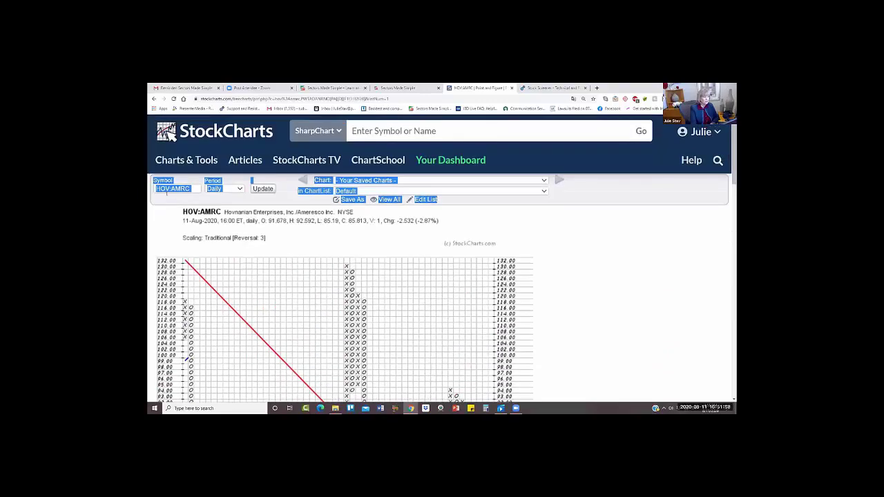
scroll(465, 265, down, 3)
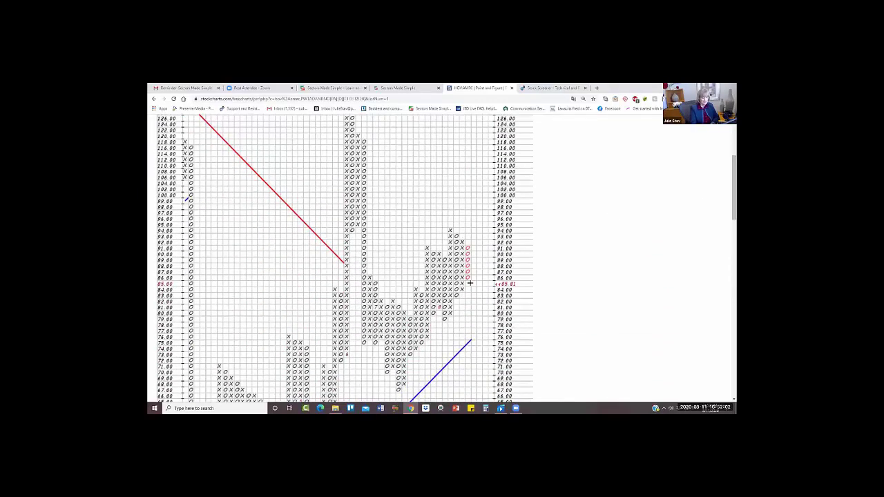
scroll(468, 284, up, 2)
scroll(172, 183, up, 2)
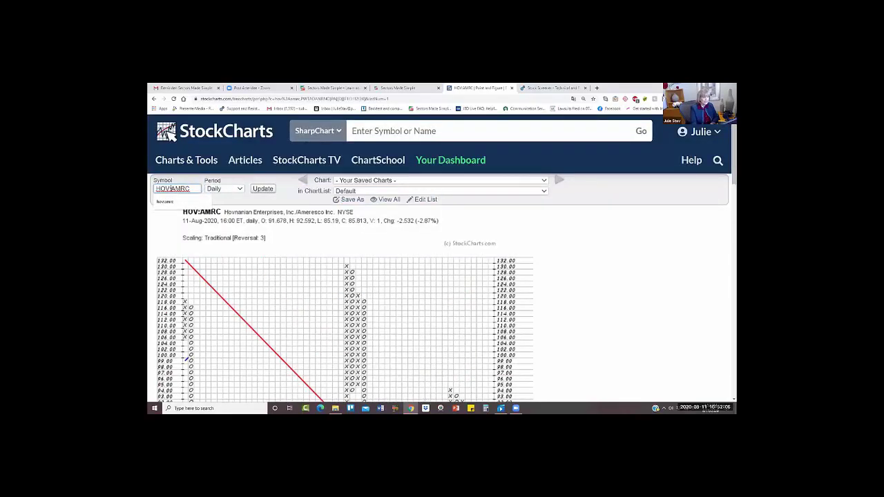
double_click(171, 189)
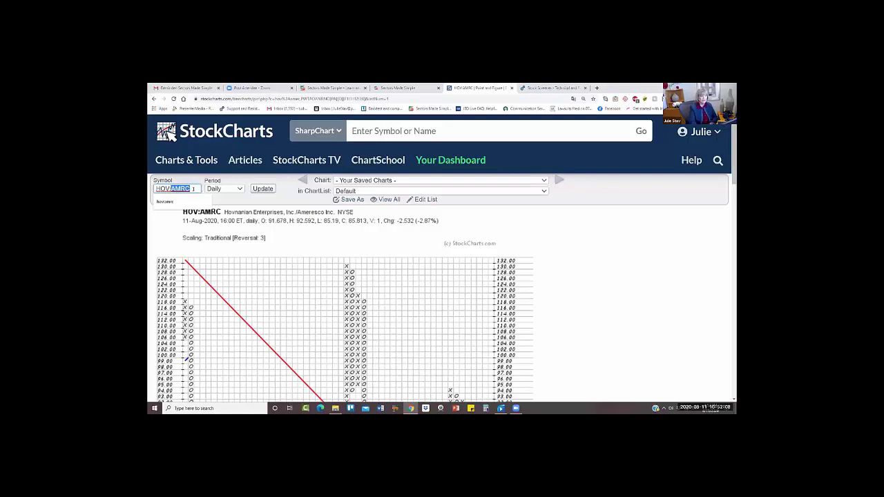
click(192, 188)
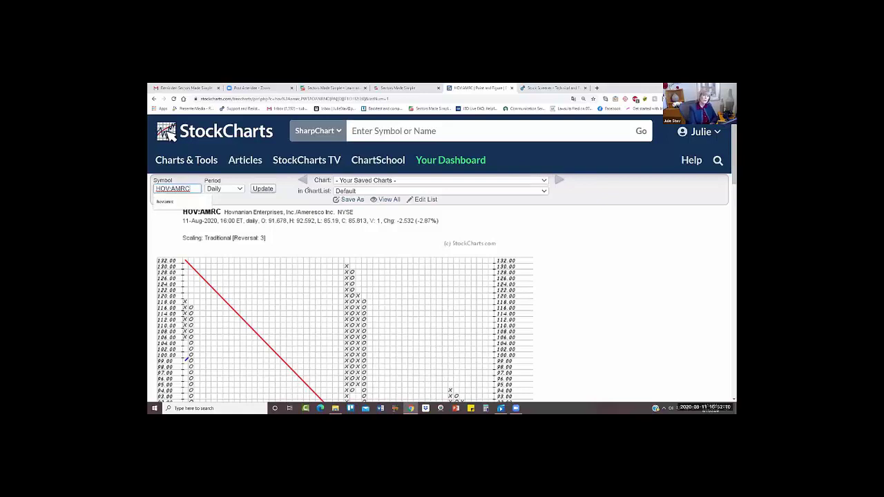